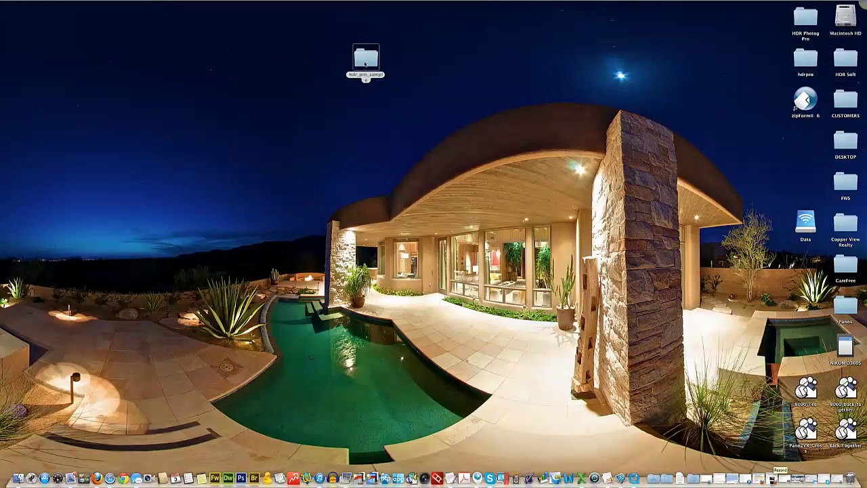
# Open the stitched folder via hdr_pro_sample, sd_or_cf_card and folder 1
pyautogui.doubleClick(366, 61)
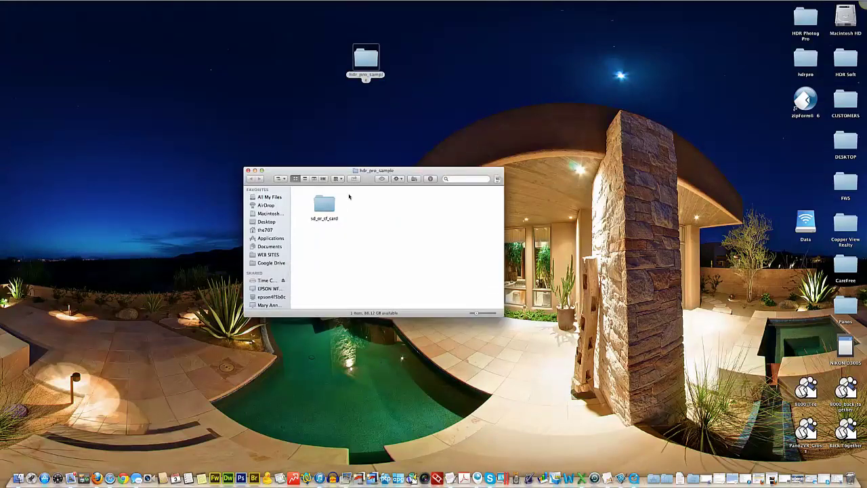
pyautogui.doubleClick(323, 206)
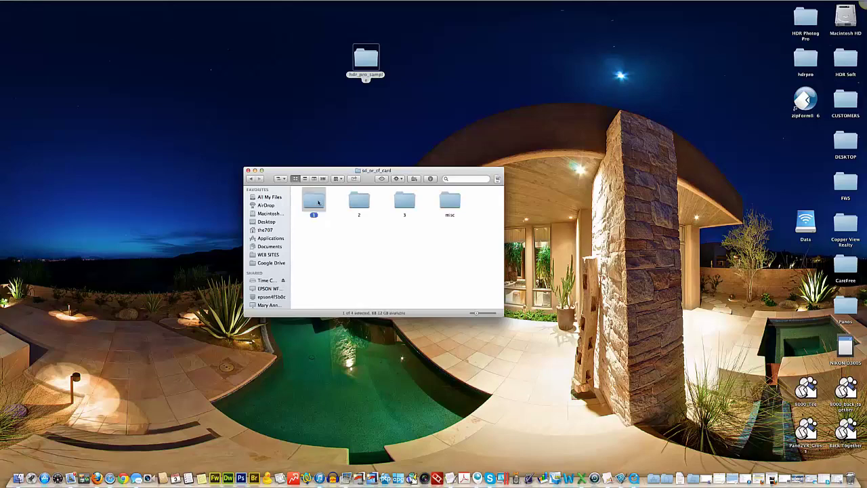
pyautogui.doubleClick(314, 201)
pyautogui.click(451, 290)
pyautogui.doubleClick(452, 290)
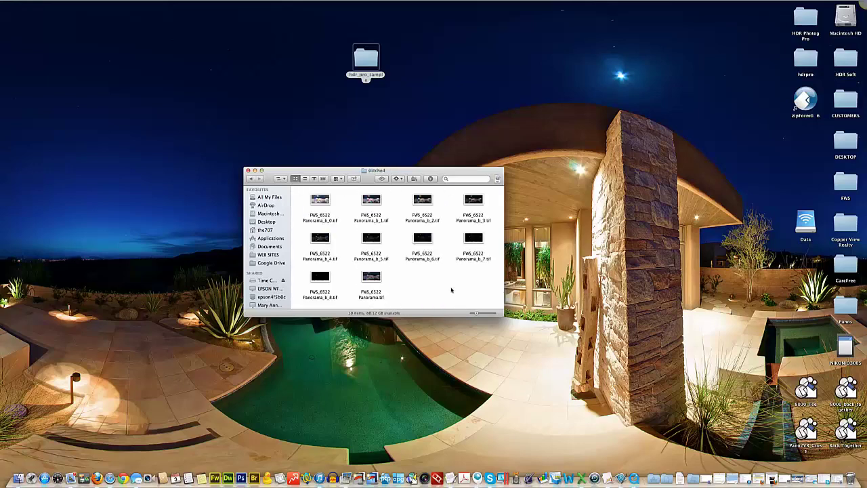
# Select the nine Panorama_b_0 to b_8 TIFFs and drop them onto Photomatix Pro
pyautogui.moveTo(302, 201); pyautogui.dragTo(474, 258)
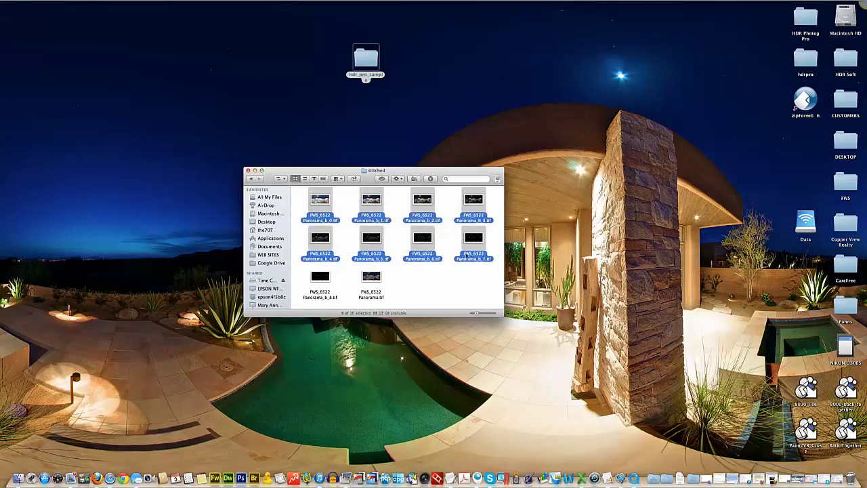
pyautogui.keyDown('shift'); pyautogui.click(316, 276); pyautogui.keyUp('shift')
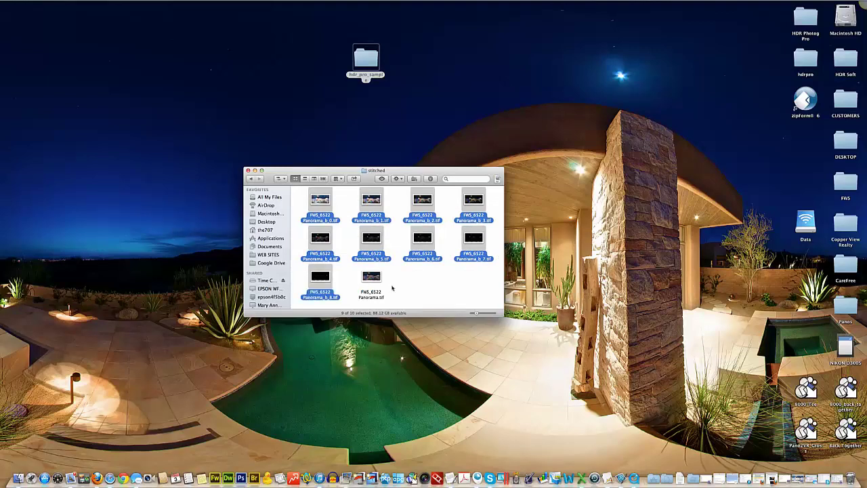
pyautogui.moveTo(371, 246); pyautogui.dragTo(373, 480)
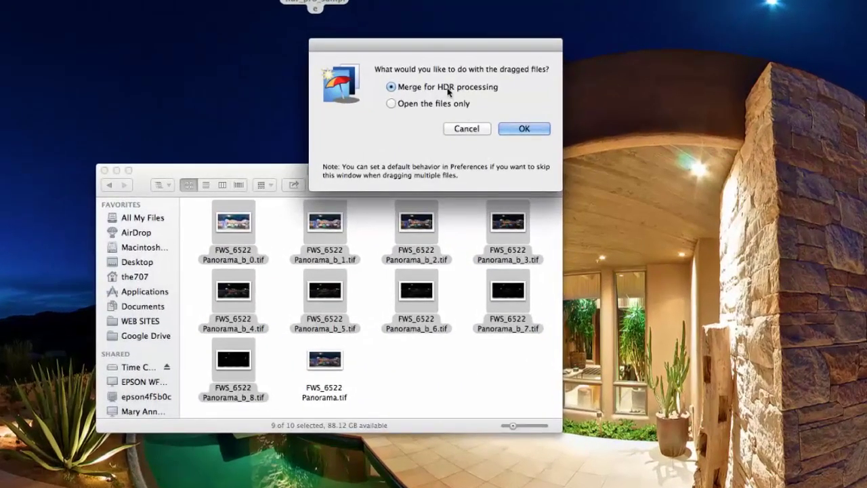
# Choose Merge for HDR processing and accept the nine bracketed photos
pyautogui.click(533, 133)
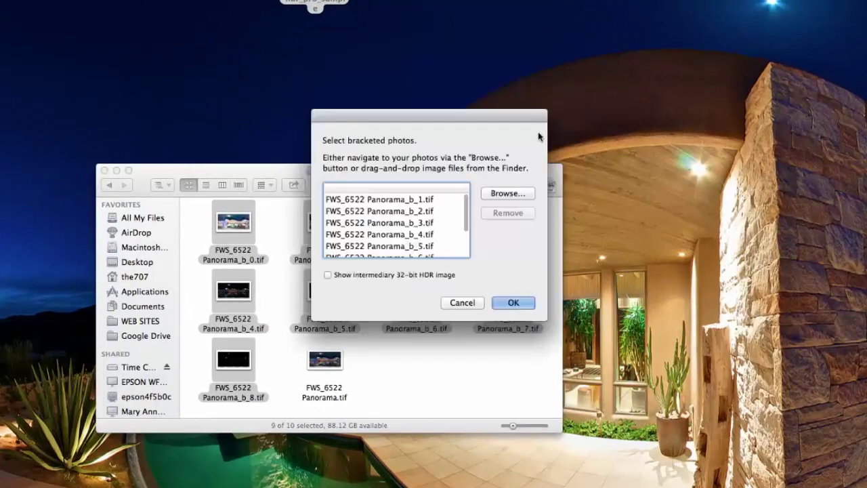
pyautogui.scroll(-3, 415, 221)
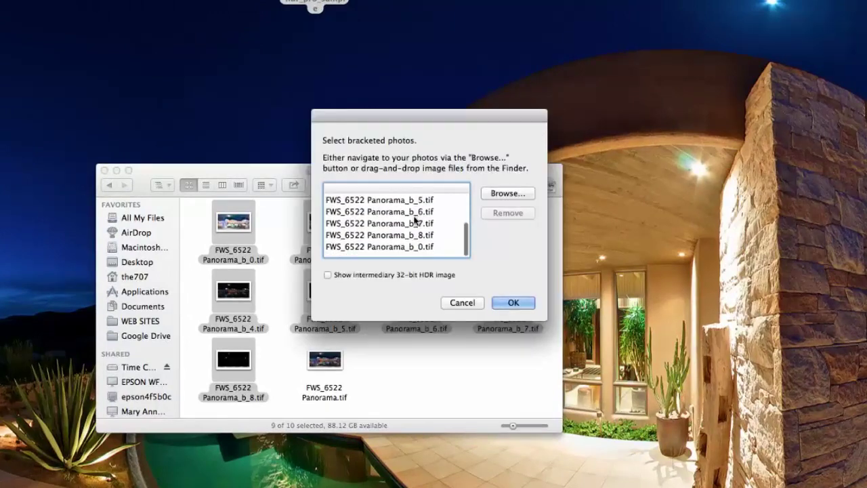
pyautogui.scroll(3, 416, 223)
pyautogui.click(515, 304)
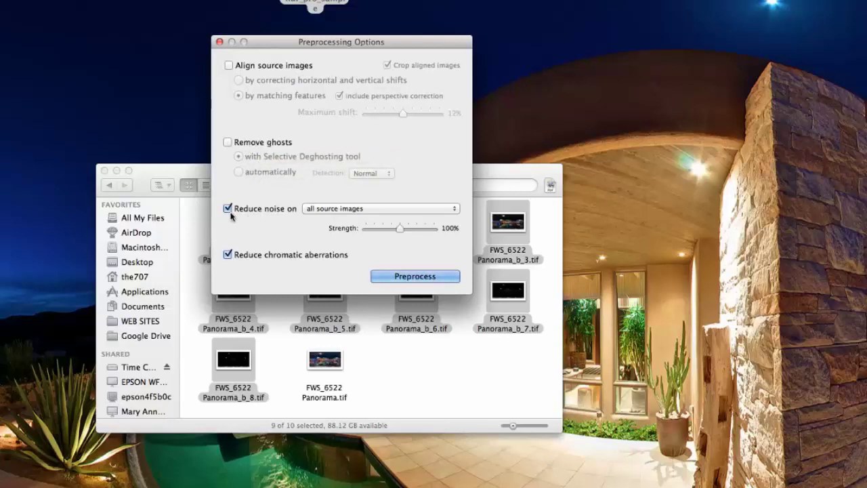
# Preprocess with noise reduction on all source images and chromatic aberration reduction enabled
pyautogui.click(345, 210)
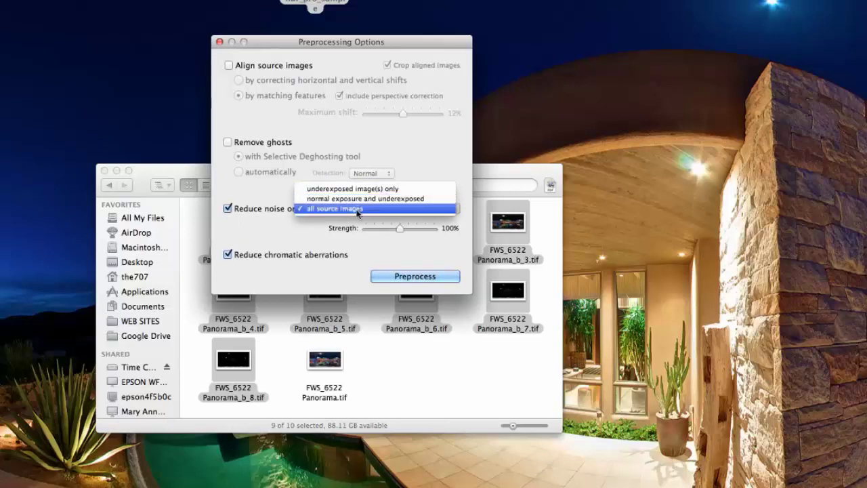
pyautogui.click(357, 210)
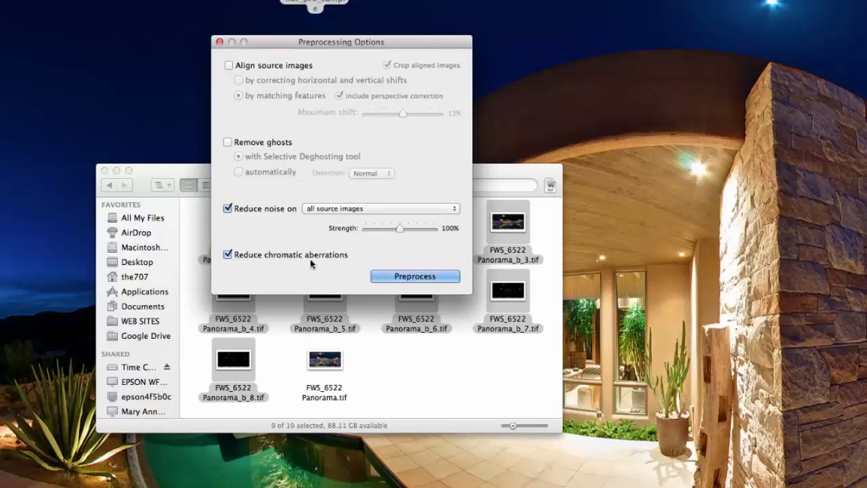
pyautogui.click(395, 275)
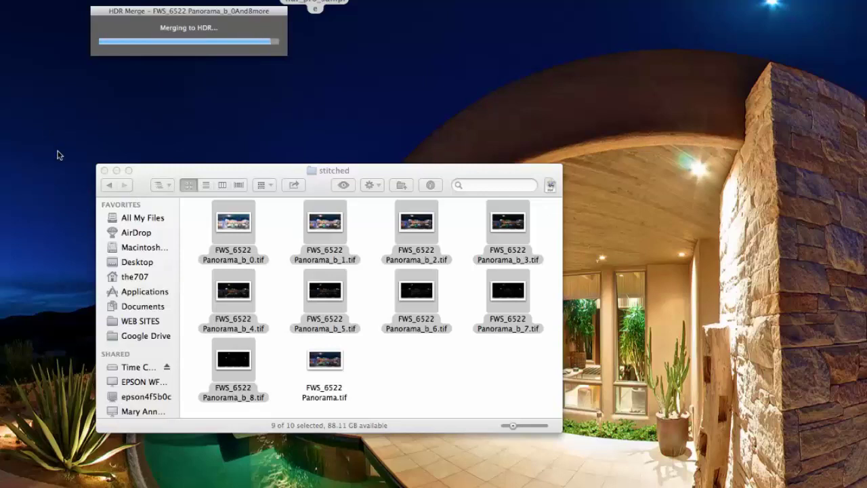
# Close the Finder stitched folder window while the HDR merge finishes
pyautogui.click(104, 171)
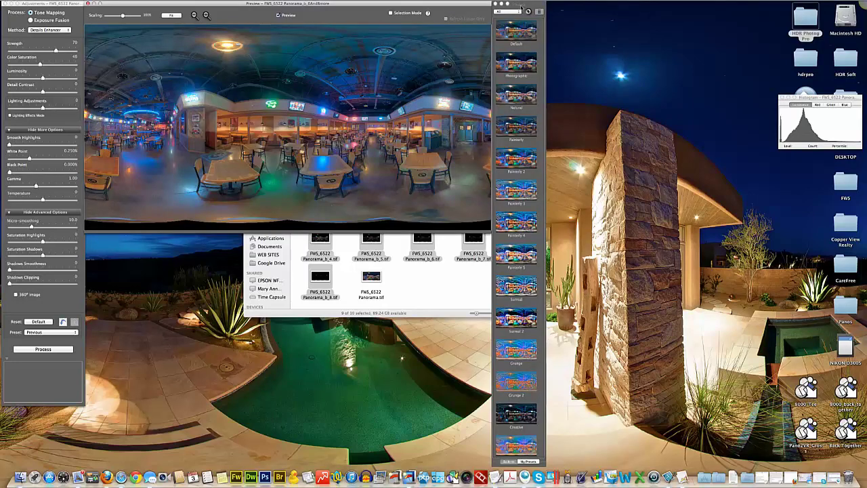
# Move presets to the right edge, enlarge the preview, and place the histogram bottom-right
pyautogui.moveTo(522, 8); pyautogui.dragTo(838, 5)
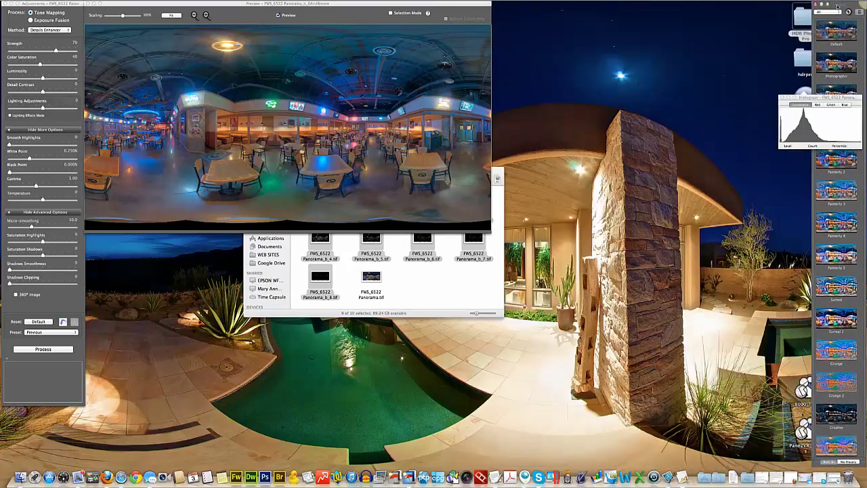
pyautogui.click(174, 15)
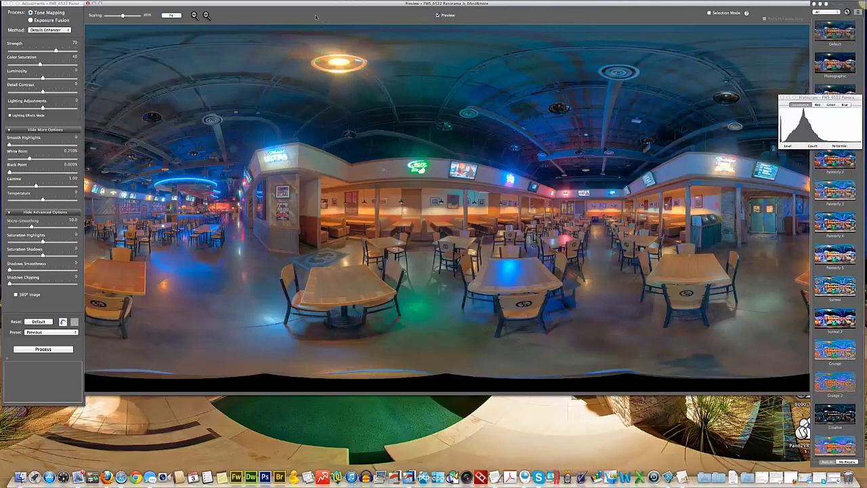
pyautogui.click(805, 100)
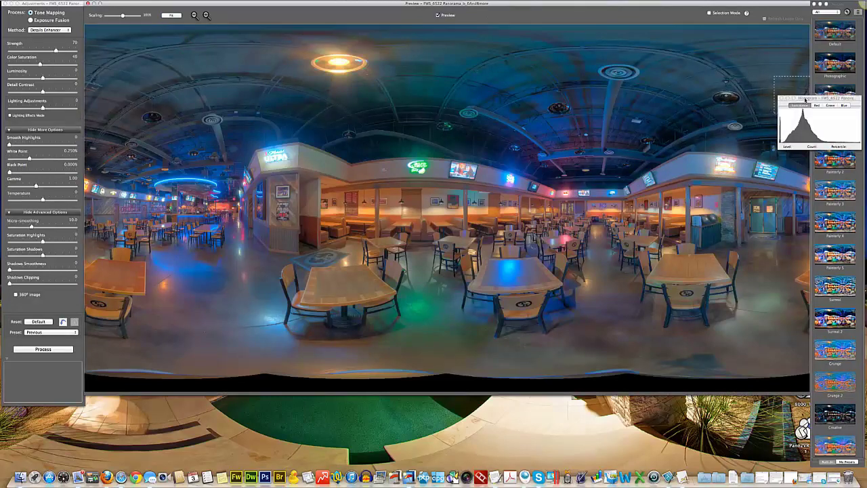
pyautogui.moveTo(805, 100); pyautogui.dragTo(752, 398)
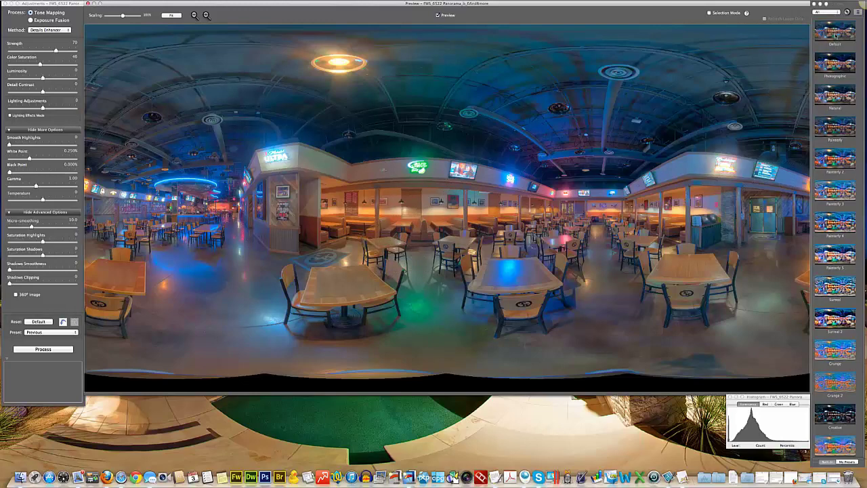
# Preview the Photographic, Painterly 2, Grunge and Creative presets on the panorama
pyautogui.moveTo(833, 4)
pyautogui.mouseDown()
pyautogui.moveTo(844, 344)
pyautogui.moveTo(805, 323)
pyautogui.mouseUp()
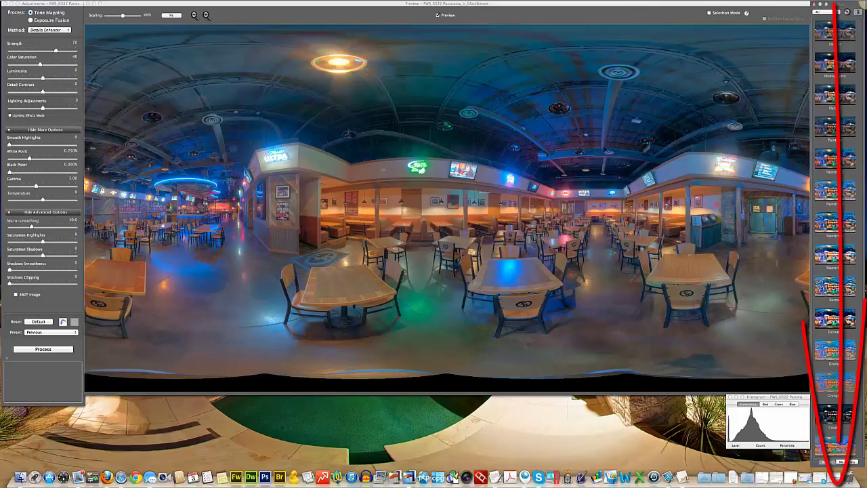
pyautogui.click(835, 62)
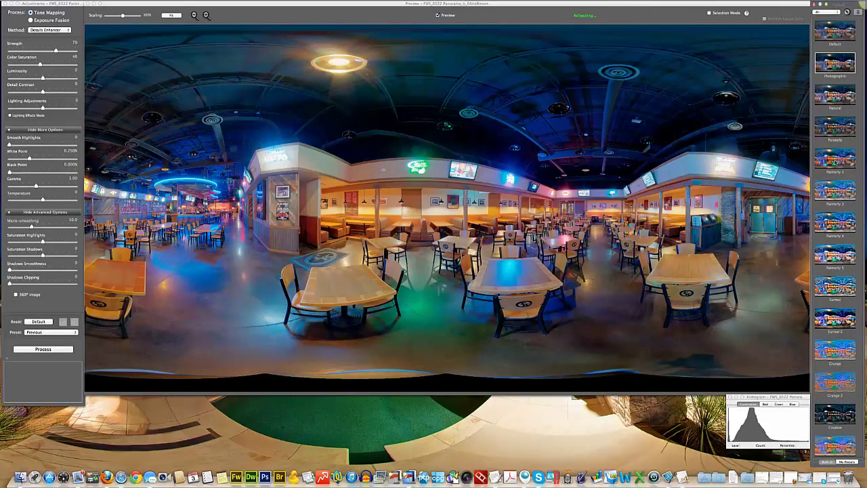
pyautogui.click(835, 159)
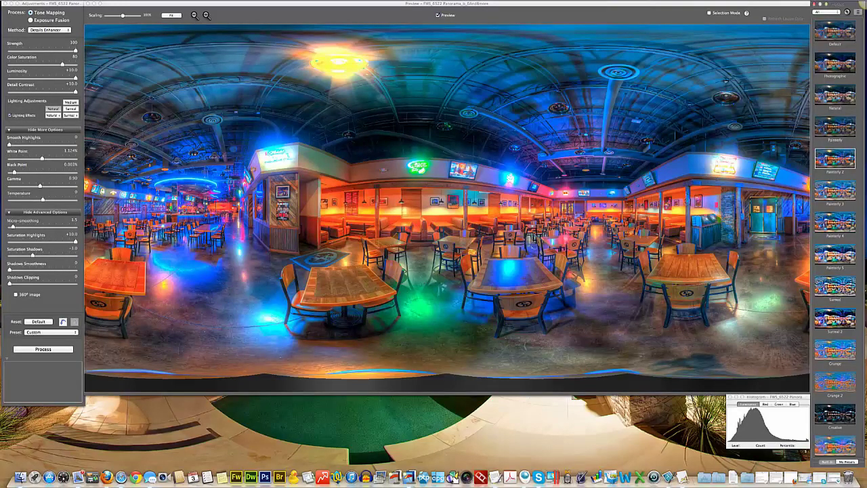
pyautogui.click(839, 352)
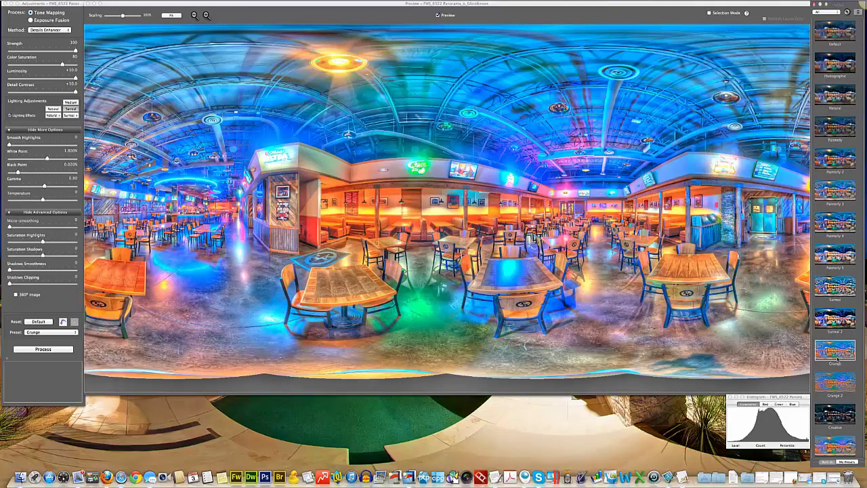
pyautogui.scroll(-3, 837, 358)
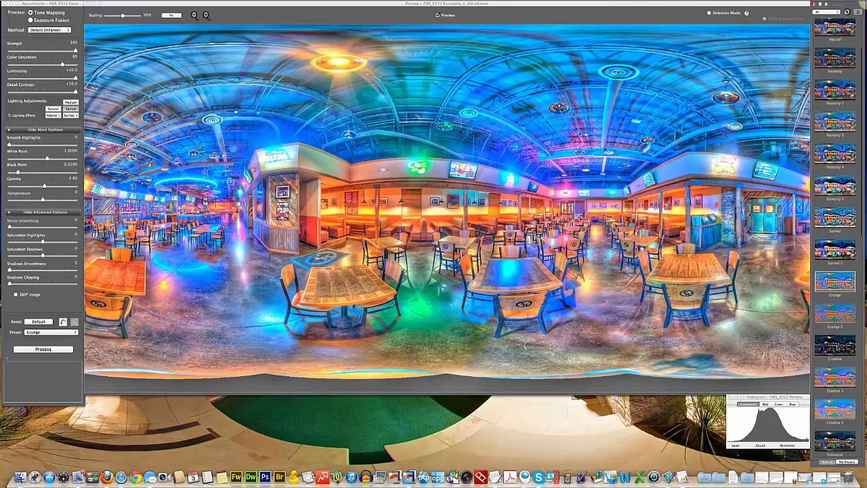
pyautogui.click(838, 347)
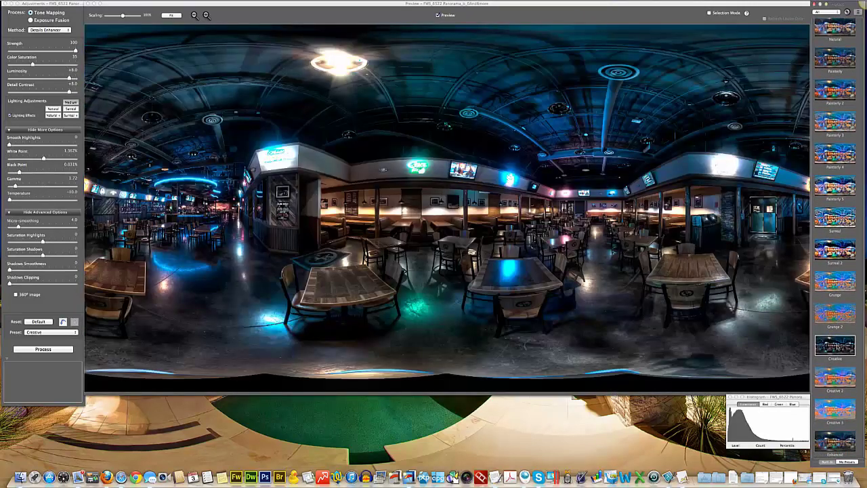
# Try the Soft preset, then the Deep Tone Compressor preset (Brightness -6.0)
pyautogui.scroll(-5, 838, 347)
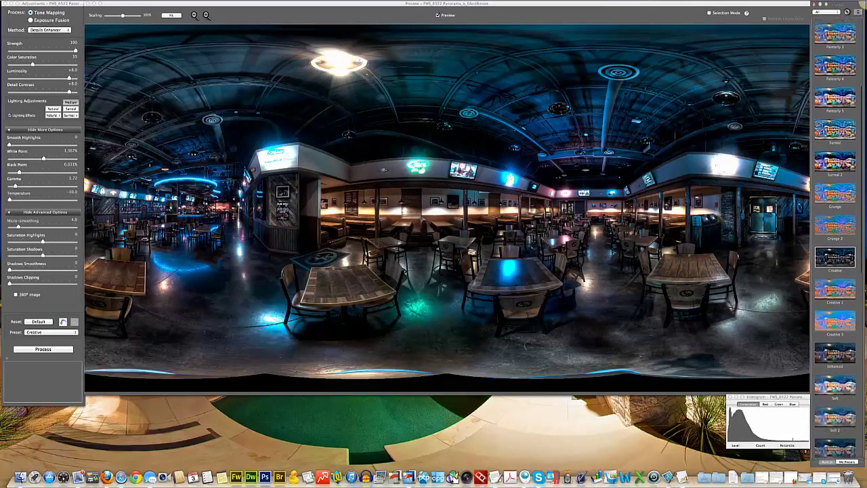
pyautogui.scroll(-2, 836, 238)
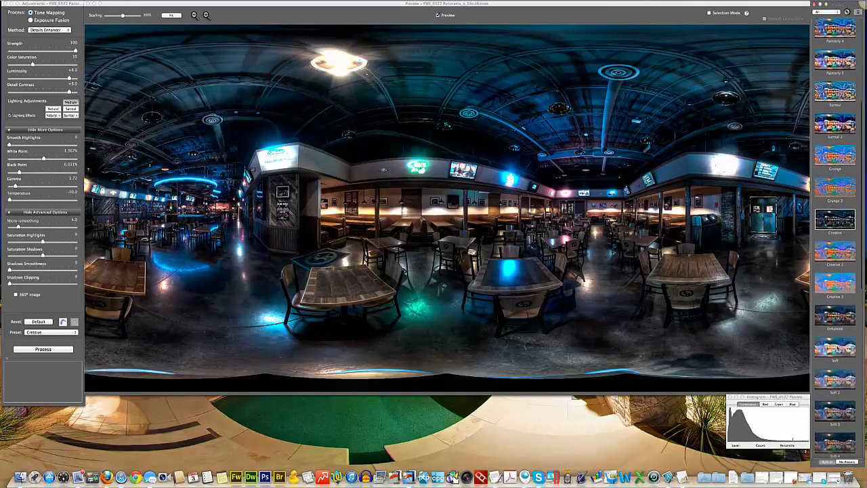
pyautogui.click(838, 345)
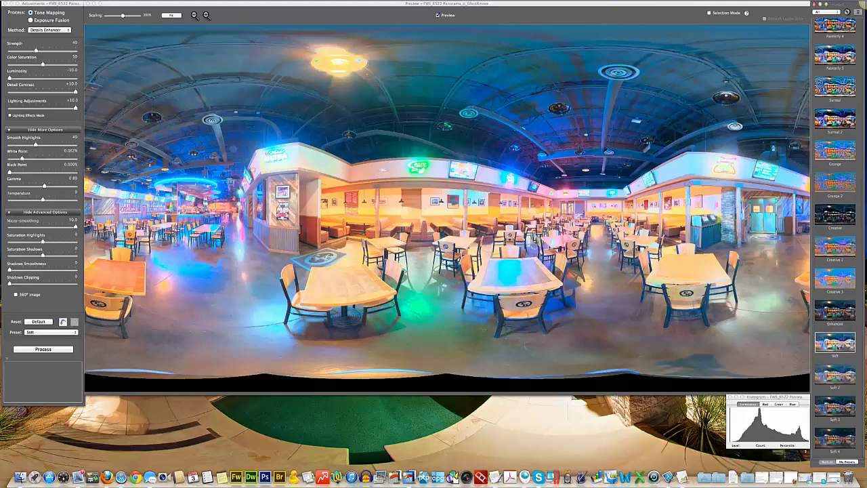
pyautogui.scroll(-10, 838, 347)
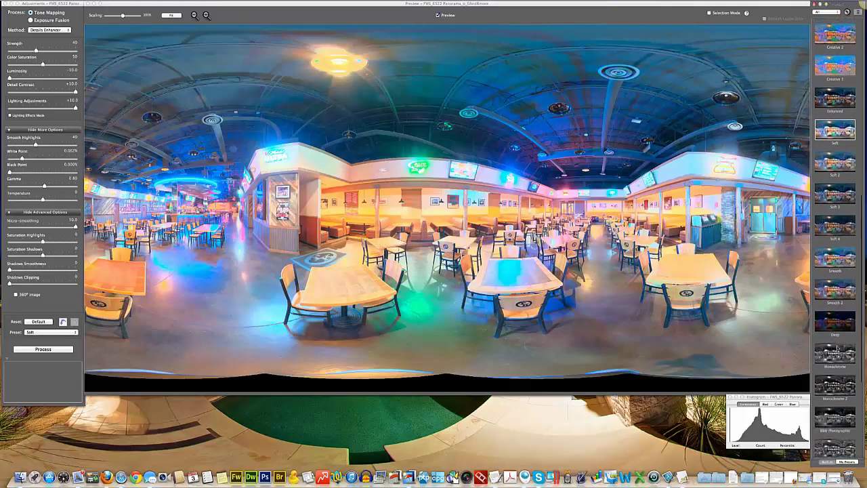
pyautogui.click(836, 324)
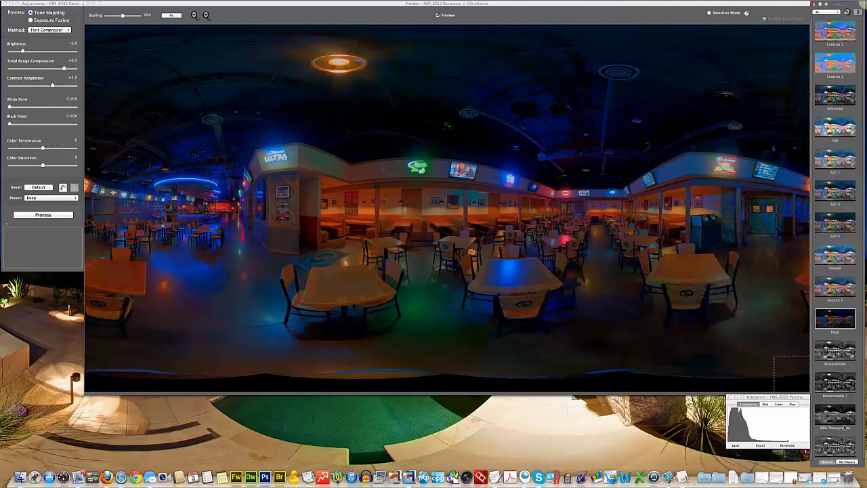
# Switch the presets panel to the My Presets list
pyautogui.scroll(-5, 830, 393)
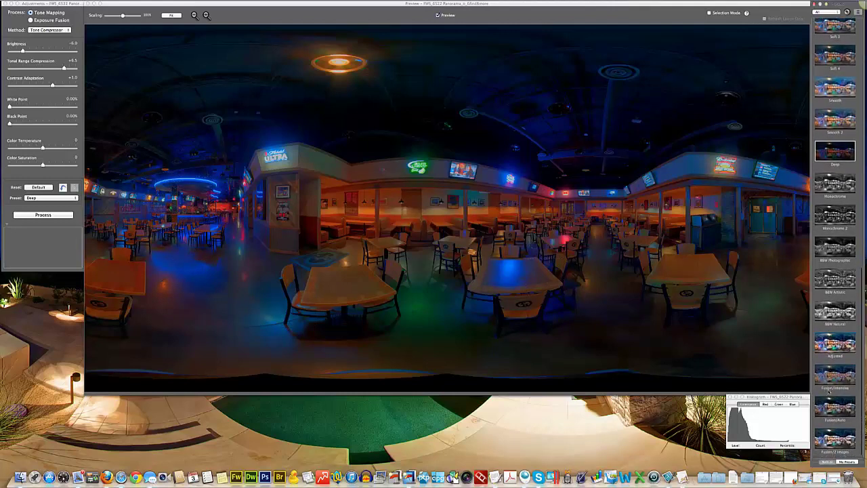
pyautogui.scroll(15, 829, 392)
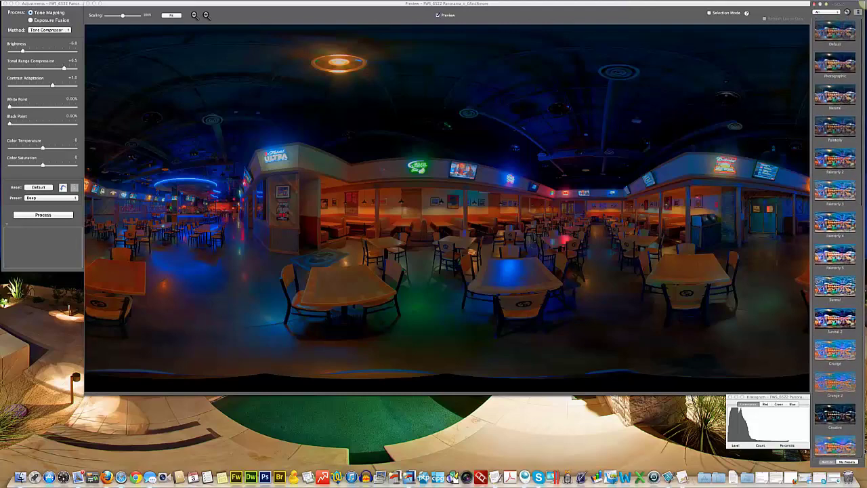
pyautogui.click(848, 462)
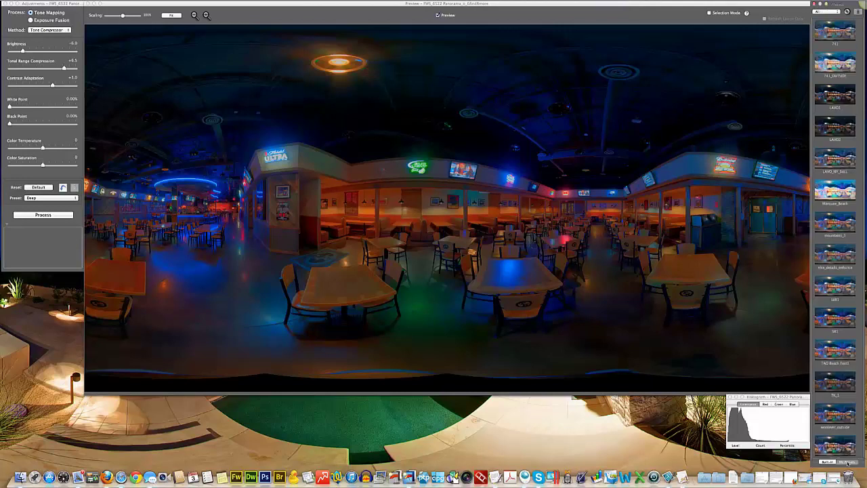
# Load nice_details_enhance from My Presets: Details Enhancer, Strength 70, Color Saturation 45
pyautogui.scroll(-1, 829, 234)
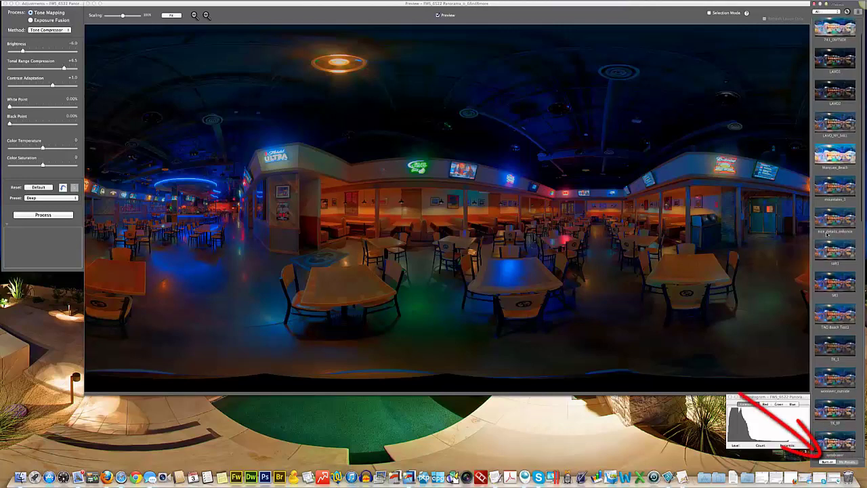
pyautogui.scroll(-3, 827, 233)
pyautogui.scroll(1, 826, 204)
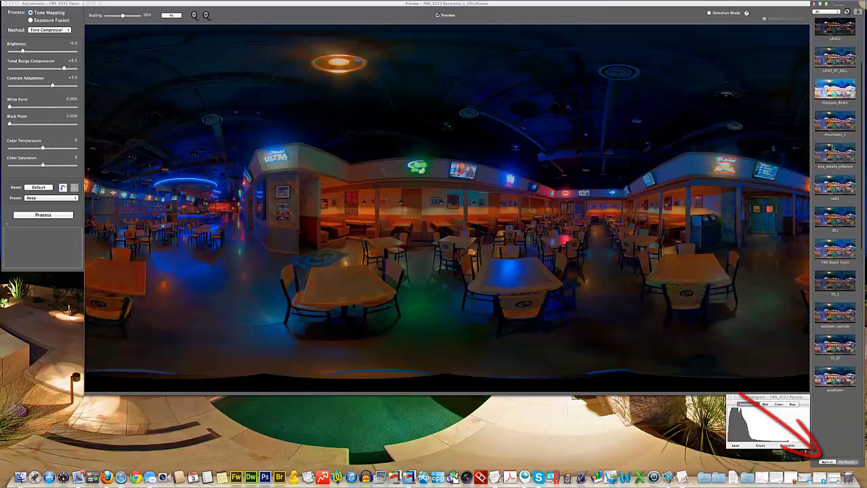
pyautogui.click(837, 156)
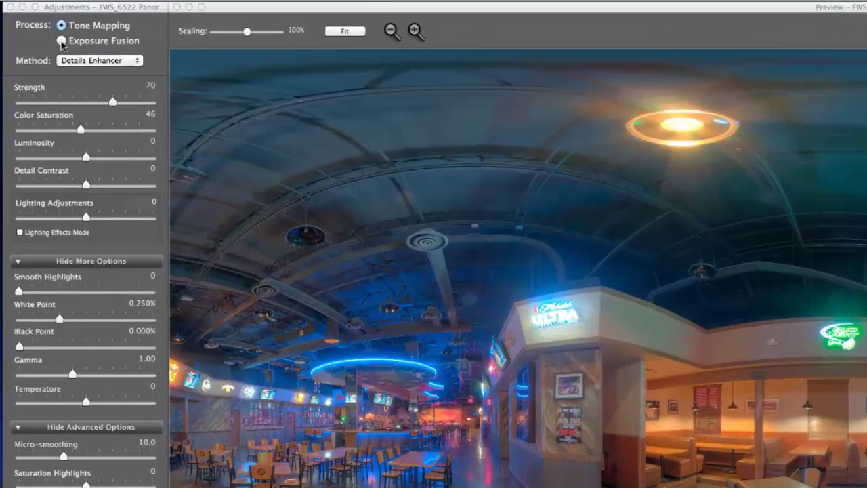
# Switch processing to Exposure Fusion and reset the Fusion/Natural settings to Default
pyautogui.click(29, 20)
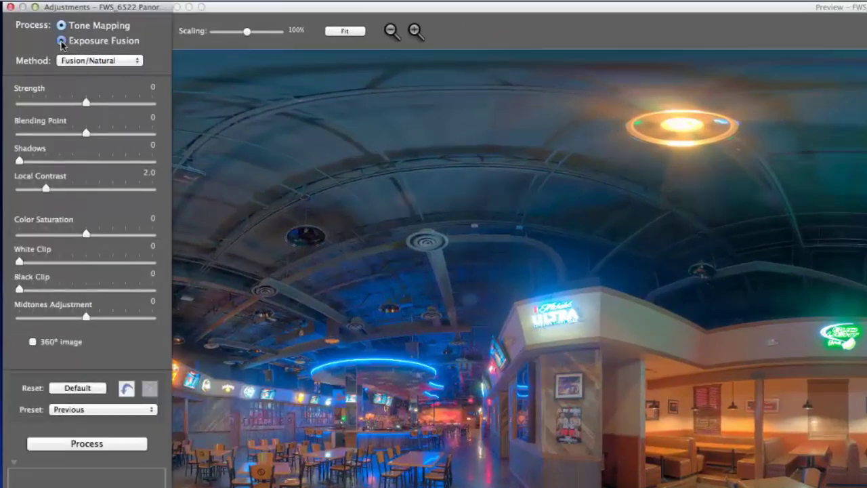
pyautogui.click(62, 42)
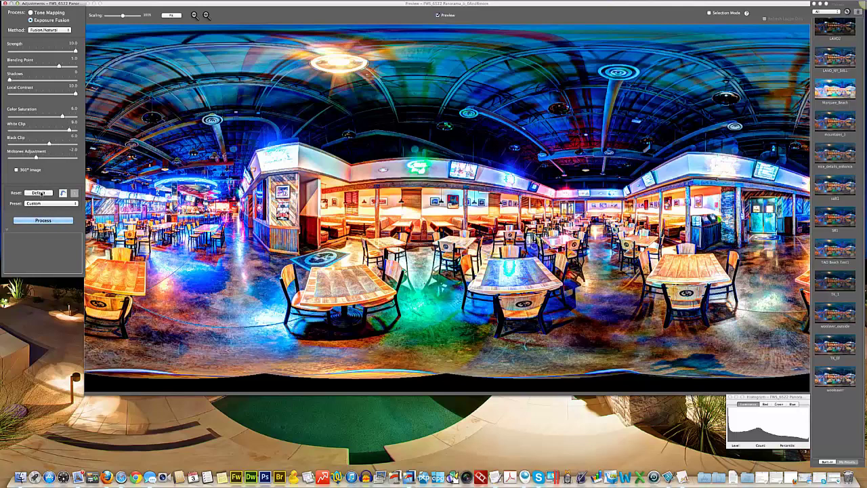
pyautogui.click(39, 194)
pyautogui.click(39, 194)
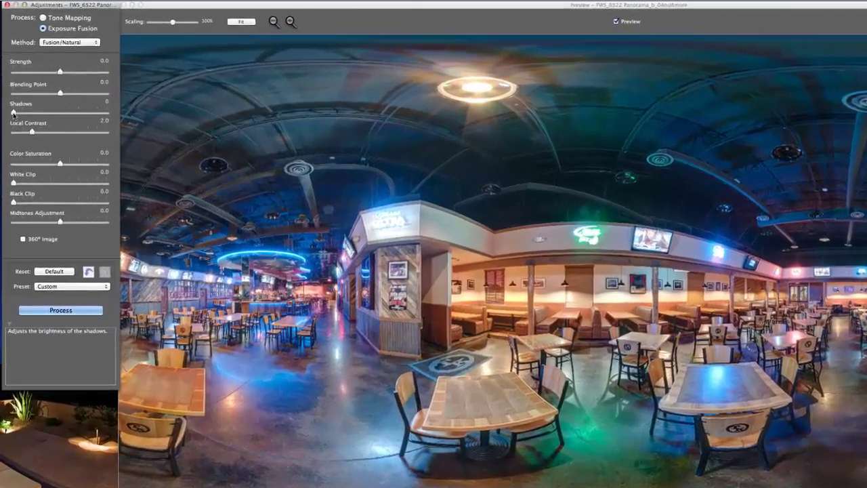
# Set fusion Shadows to 5.0 and Blending Point to -3.0
pyautogui.moveTo(9, 80); pyautogui.dragTo(57, 80)
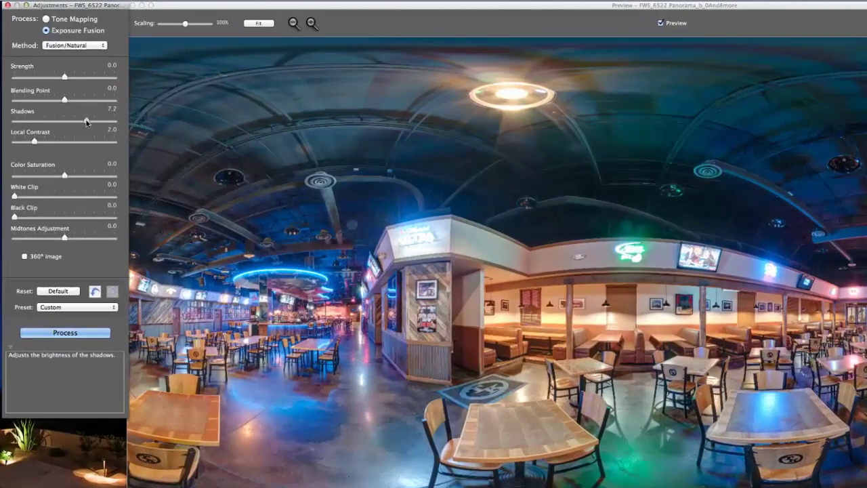
pyautogui.moveTo(87, 122); pyautogui.dragTo(64, 122)
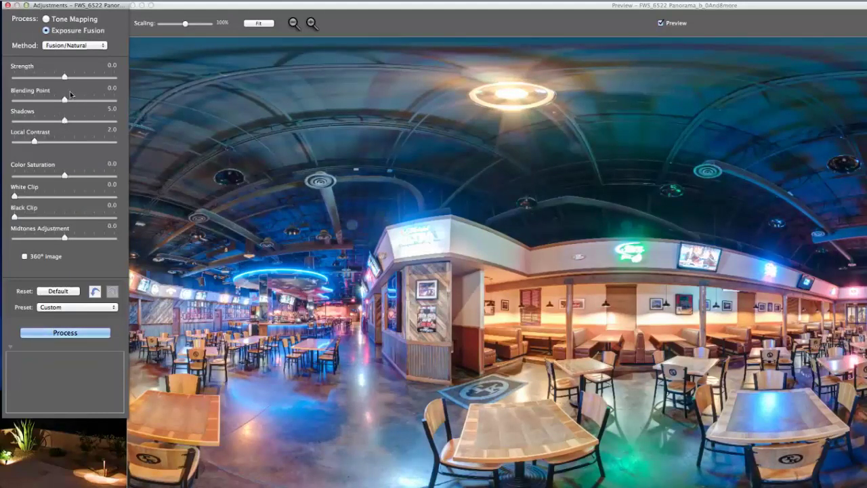
pyautogui.moveTo(70, 88)
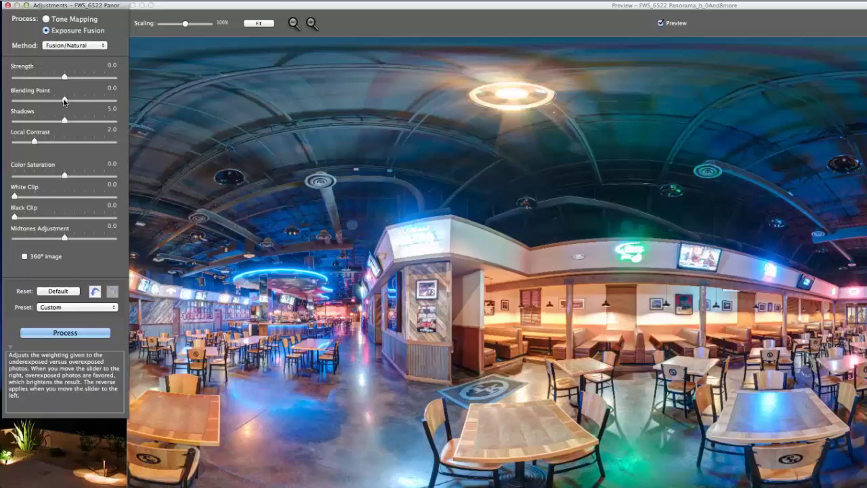
pyautogui.moveTo(64, 102); pyautogui.dragTo(44, 105)
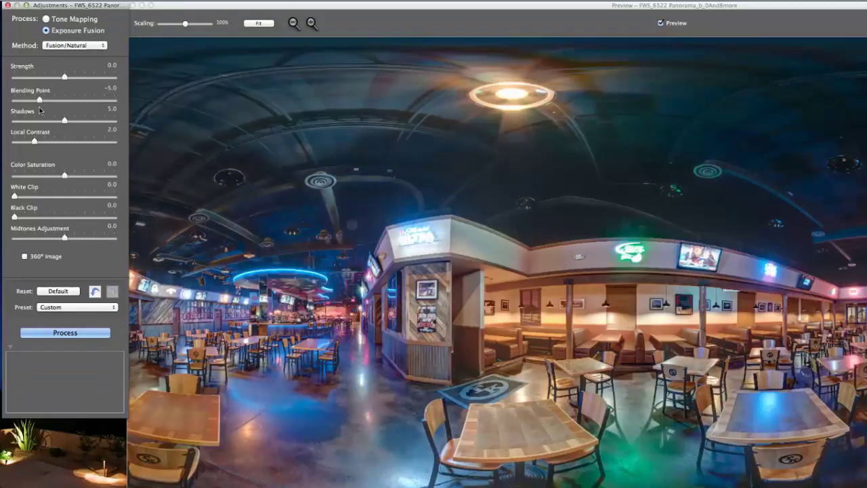
pyautogui.moveTo(40, 101); pyautogui.dragTo(48, 99)
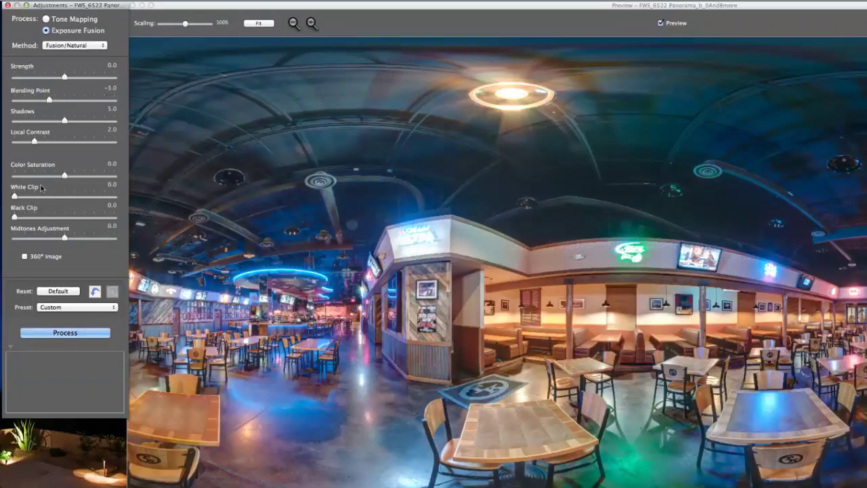
# Set Color Saturation to 2.0 and Black Clip to 1.0
pyautogui.moveTo(64, 176); pyautogui.dragTo(79, 177)
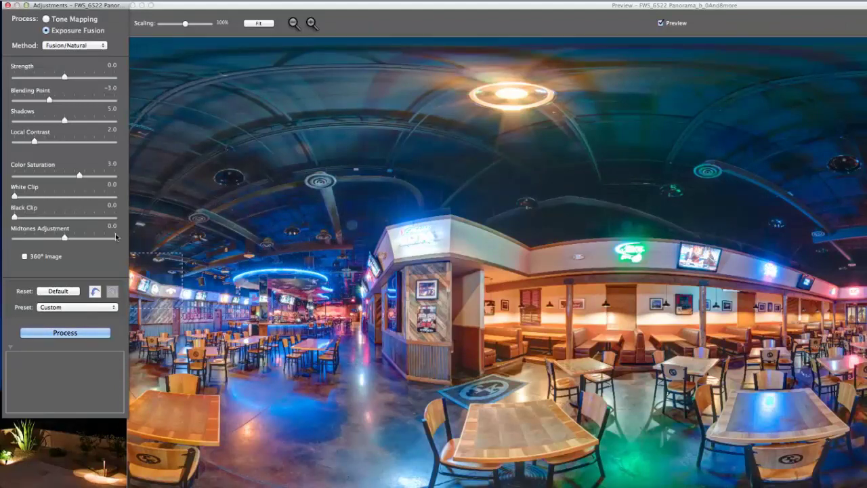
pyautogui.moveTo(78, 177); pyautogui.dragTo(74, 181)
pyautogui.moveTo(13, 217); pyautogui.dragTo(139, 226)
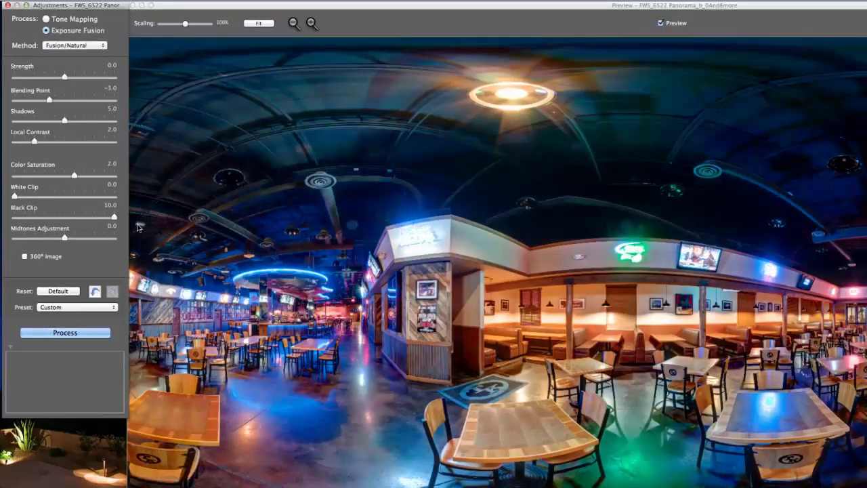
pyautogui.moveTo(114, 217); pyautogui.dragTo(27, 221)
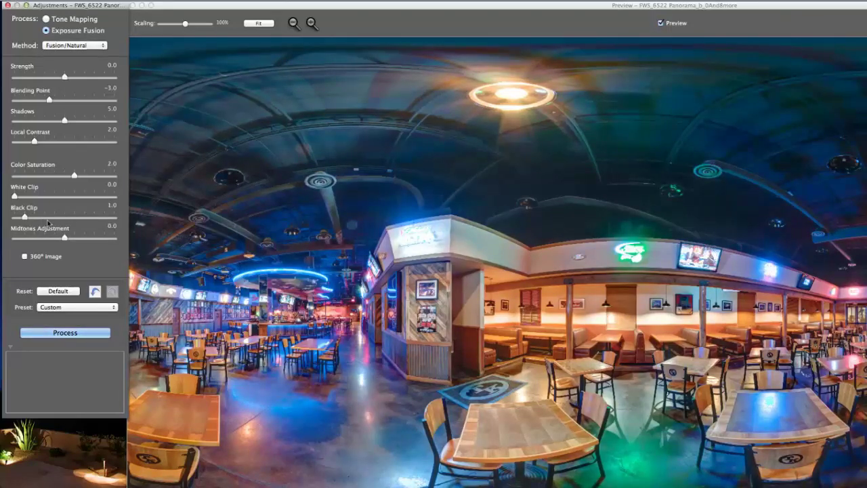
# Set fusion Strength to 2.0, and Shadows and Local Contrast to 0.0
pyautogui.moveTo(50, 101)
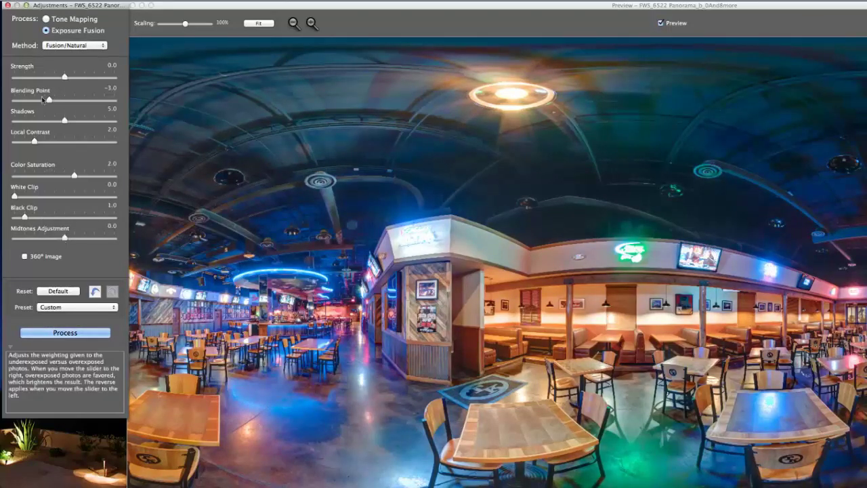
pyautogui.moveTo(65, 77); pyautogui.dragTo(88, 79)
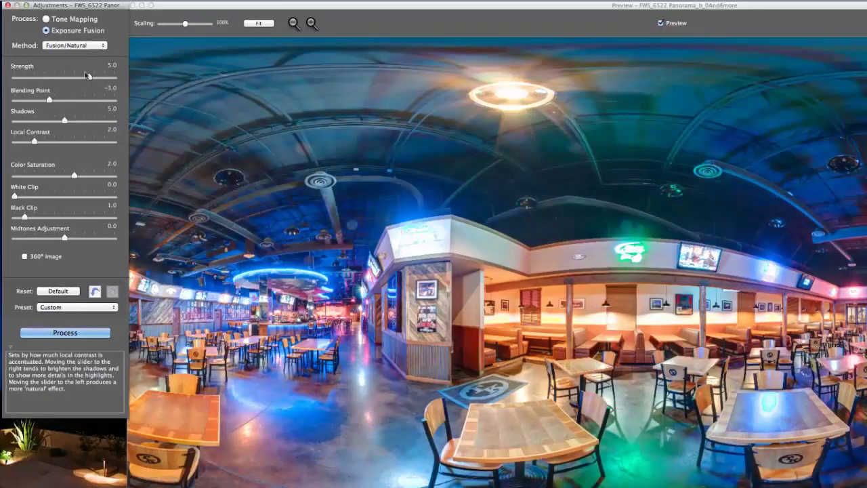
pyautogui.moveTo(91, 81); pyautogui.dragTo(78, 82)
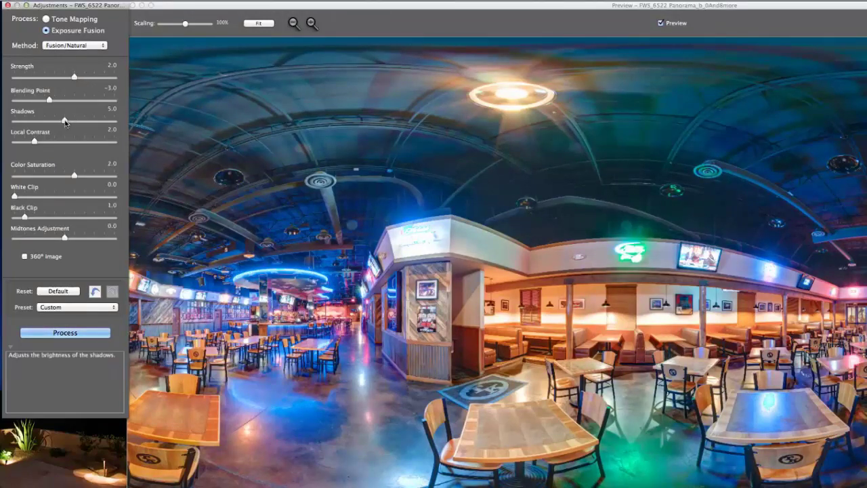
pyautogui.moveTo(66, 121); pyautogui.dragTo(10, 120)
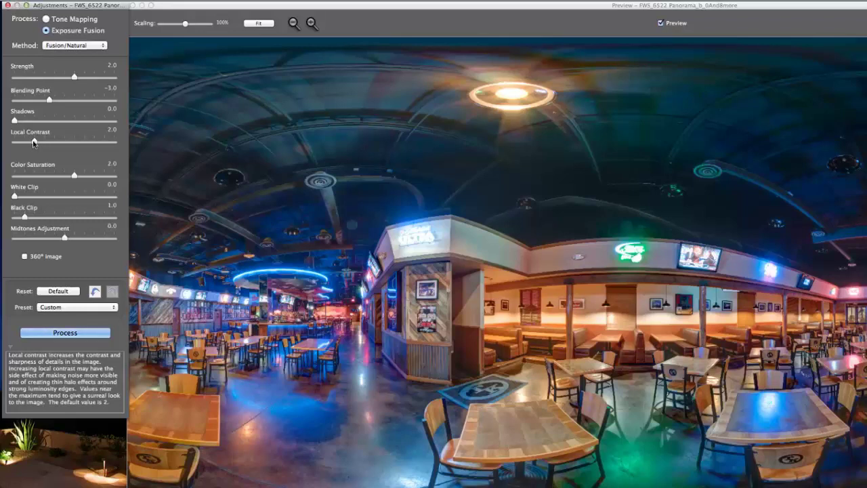
pyautogui.moveTo(33, 143); pyautogui.dragTo(125, 141)
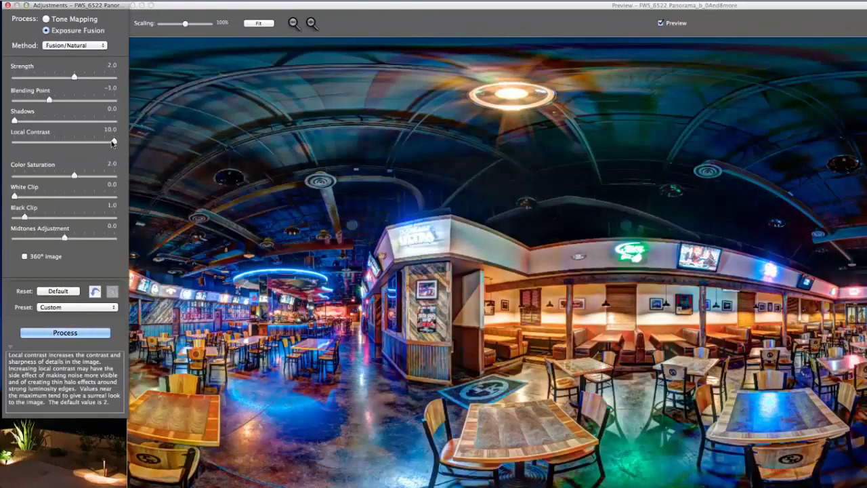
pyautogui.moveTo(114, 142); pyautogui.dragTo(5, 145)
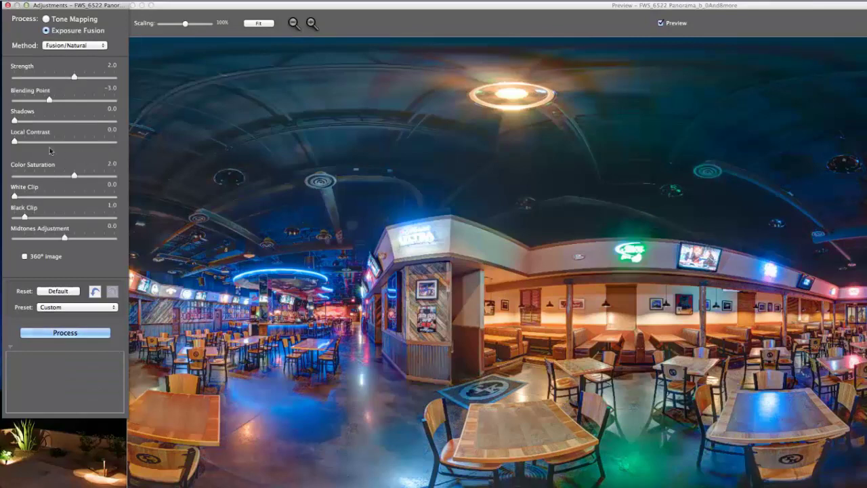
# Bring the fusion's Local Contrast slider back up to 2.0
pyautogui.moveTo(14, 142); pyautogui.dragTo(25, 142)
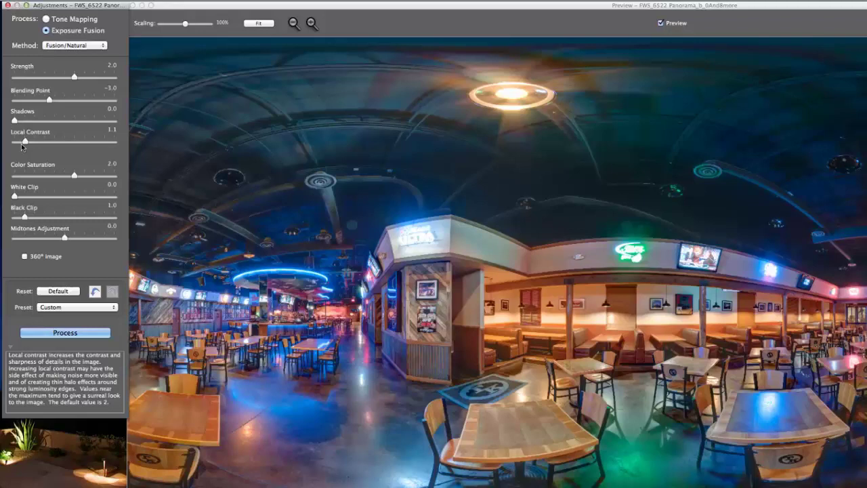
pyautogui.click(22, 144)
pyautogui.moveTo(23, 144)
pyautogui.mouseDown()
pyautogui.moveTo(39, 143)
pyautogui.moveTo(21, 143)
pyautogui.mouseUp()
pyautogui.moveTo(21, 143); pyautogui.dragTo(36, 143)
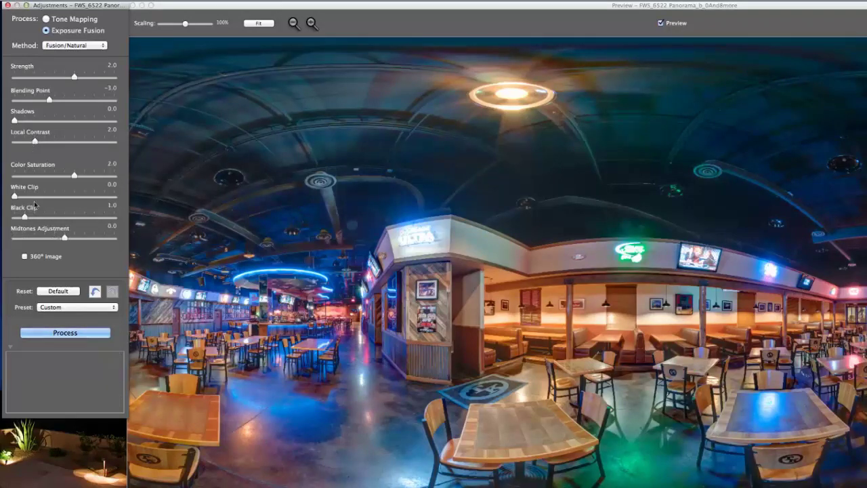
# Test the White Clip and Midtones Adjustment sliders, then return both to 0.0
pyautogui.moveTo(15, 196); pyautogui.dragTo(161, 203)
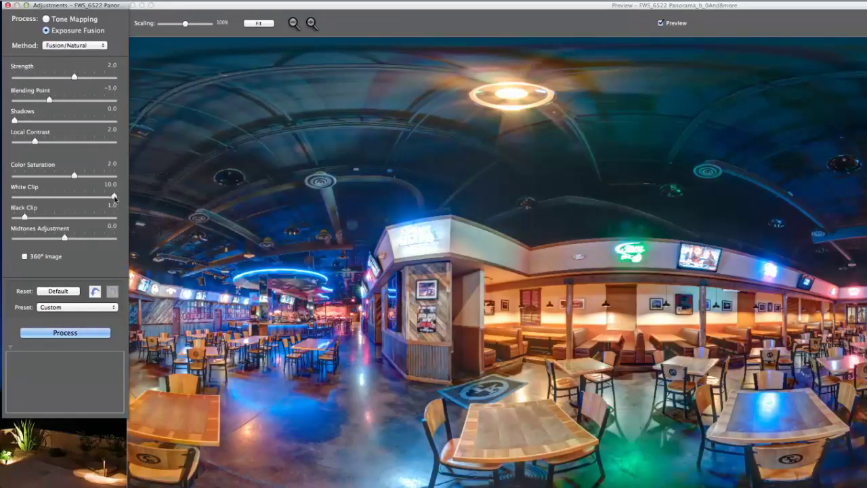
pyautogui.moveTo(114, 196); pyautogui.dragTo(1, 202)
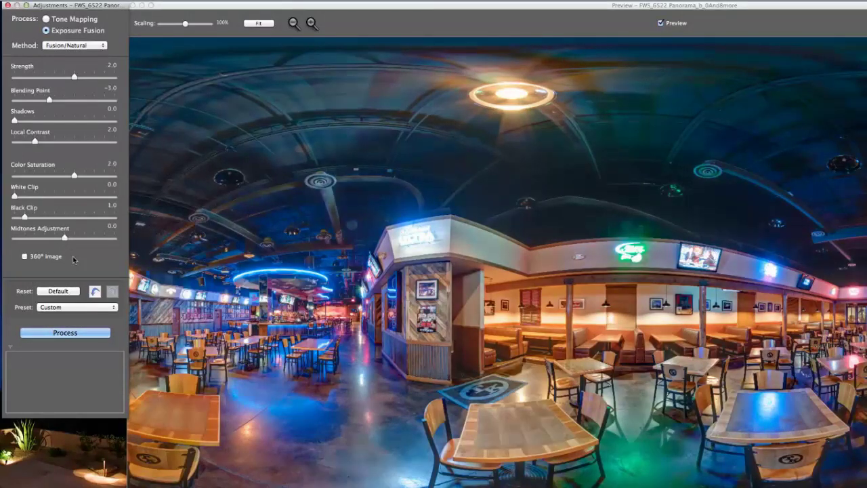
pyautogui.moveTo(65, 239)
pyautogui.moveTo(63, 239); pyautogui.dragTo(63, 239)
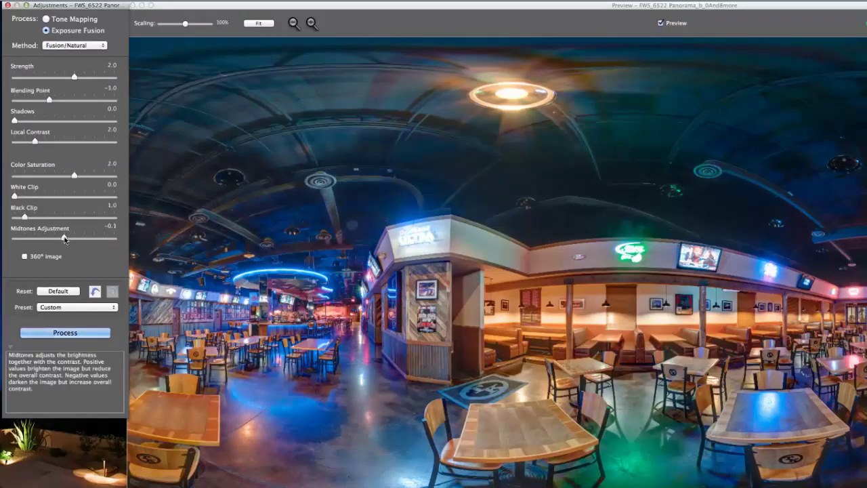
pyautogui.moveTo(64, 238); pyautogui.dragTo(65, 239)
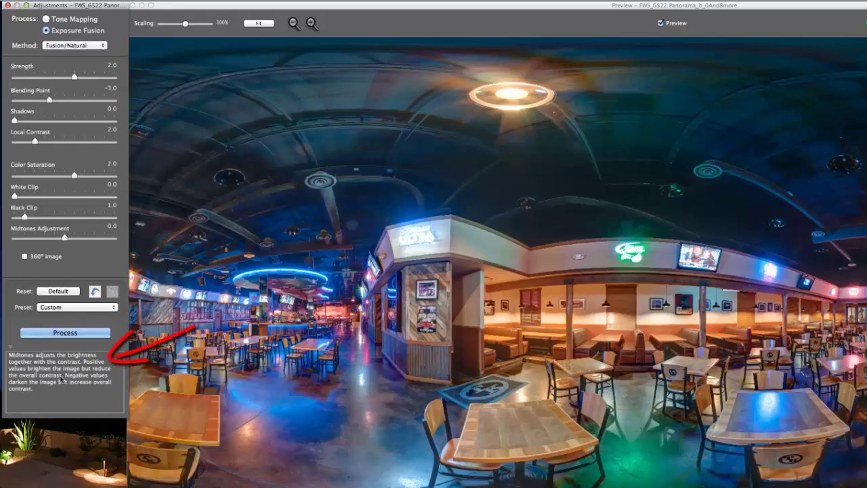
# Mark the image as a 360° panorama, run the fusion, and move the fused result window aside
pyautogui.click(24, 256)
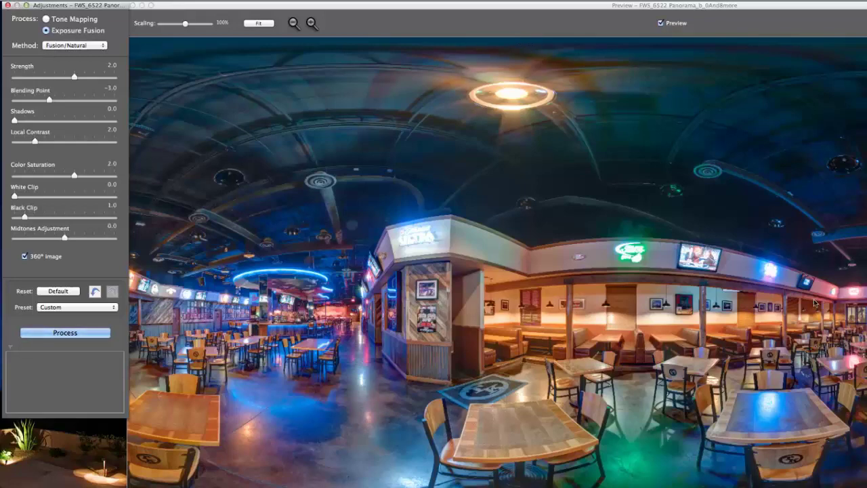
pyautogui.click(66, 333)
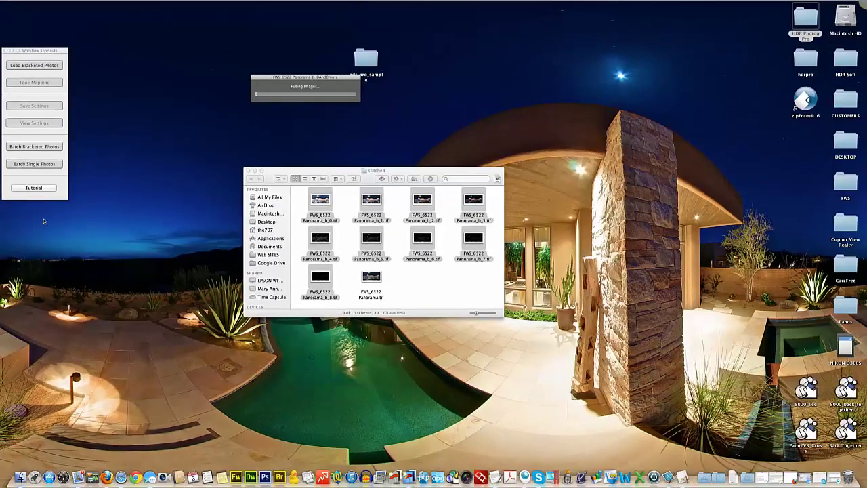
pyautogui.click(613, 6)
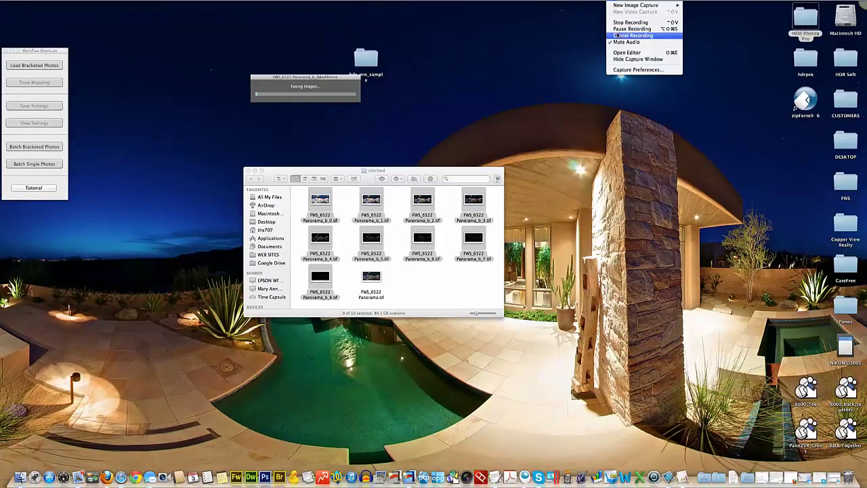
pyautogui.click(629, 31)
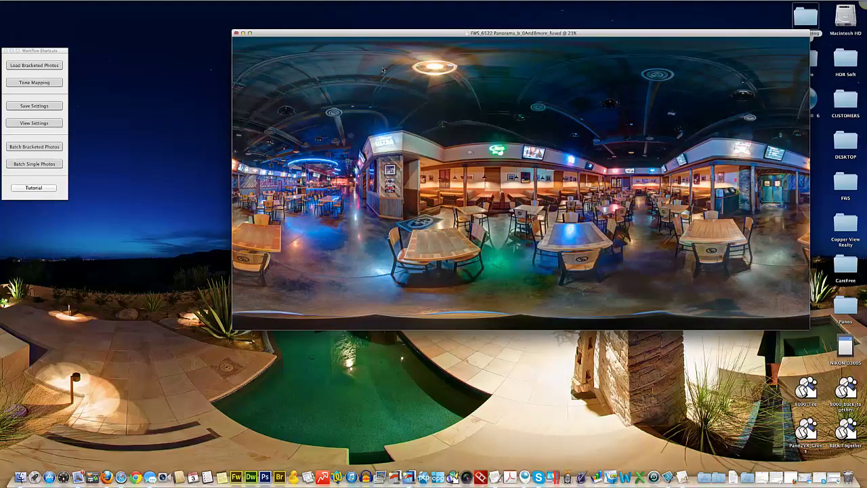
pyautogui.moveTo(391, 34); pyautogui.dragTo(287, 40)
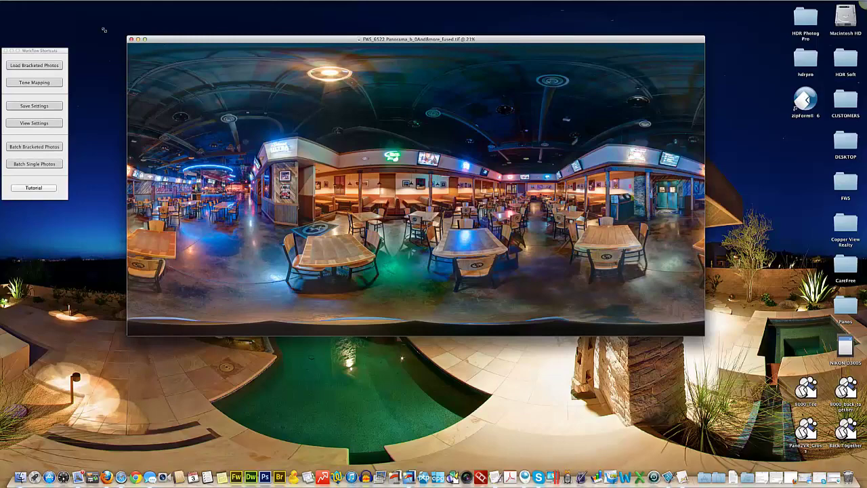
# Save As, browsing to Desktop/hdr_pro_sample/sd_or_cf_card/1
pyautogui.click(65, 0)
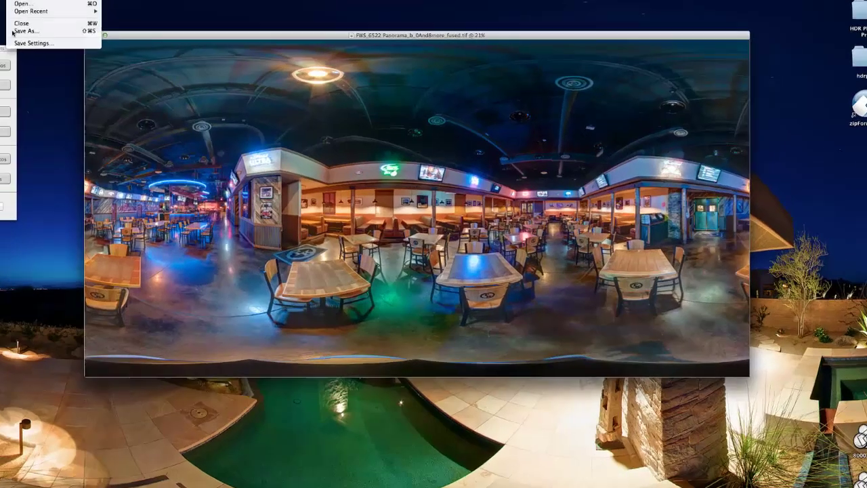
pyautogui.click(25, 31)
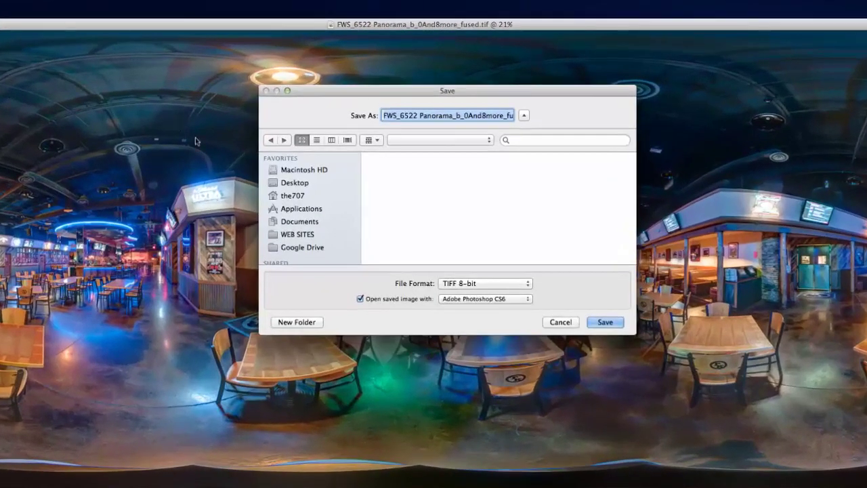
pyautogui.click(287, 180)
pyautogui.scroll(-5, 483, 225)
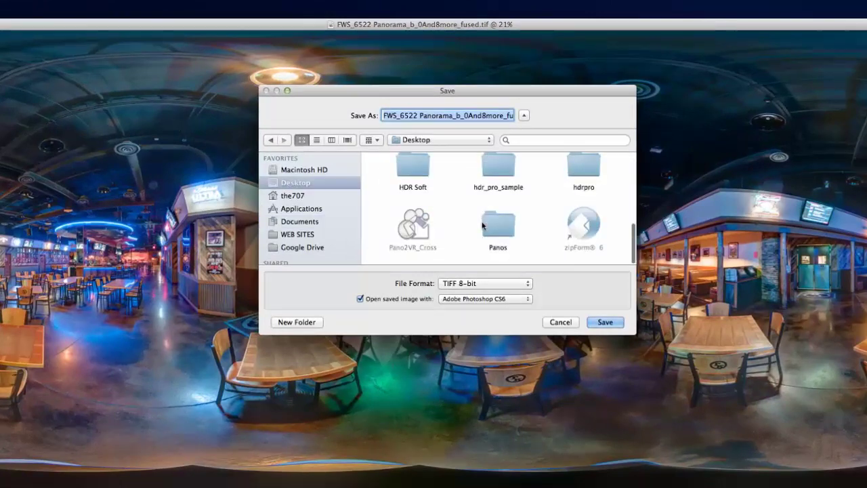
pyautogui.scroll(1, 495, 210)
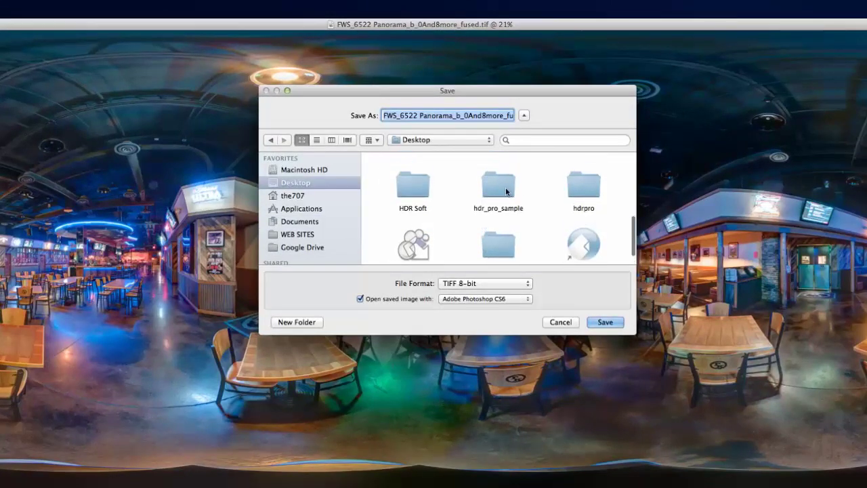
pyautogui.doubleClick(505, 191)
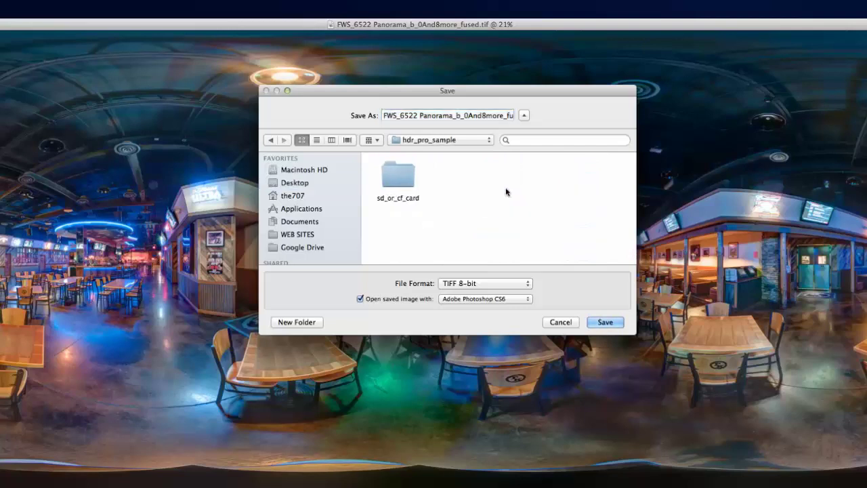
pyautogui.doubleClick(384, 182)
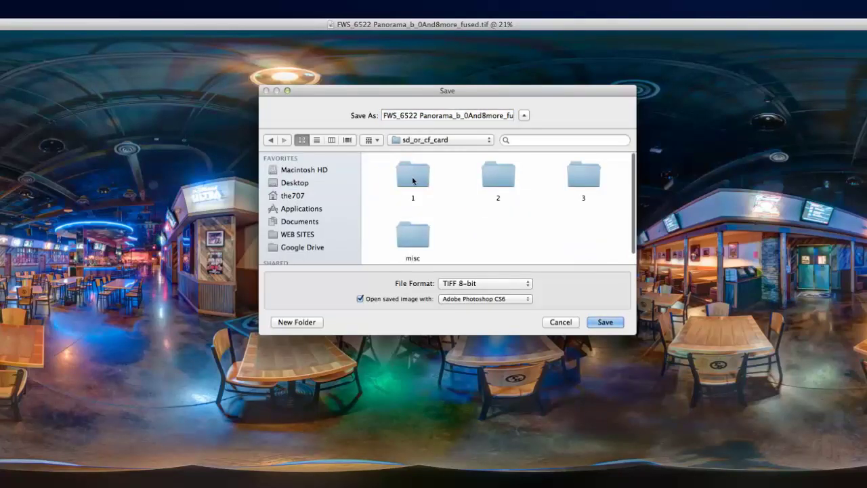
pyautogui.doubleClick(412, 177)
# Create a new folder named 'photomatix' inside folder 1
pyautogui.scroll(-5, 473, 205)
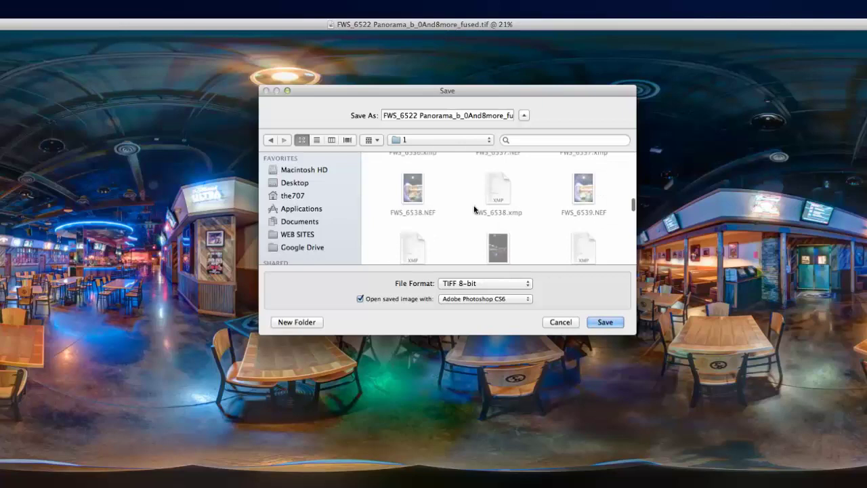
pyautogui.scroll(-10, 473, 204)
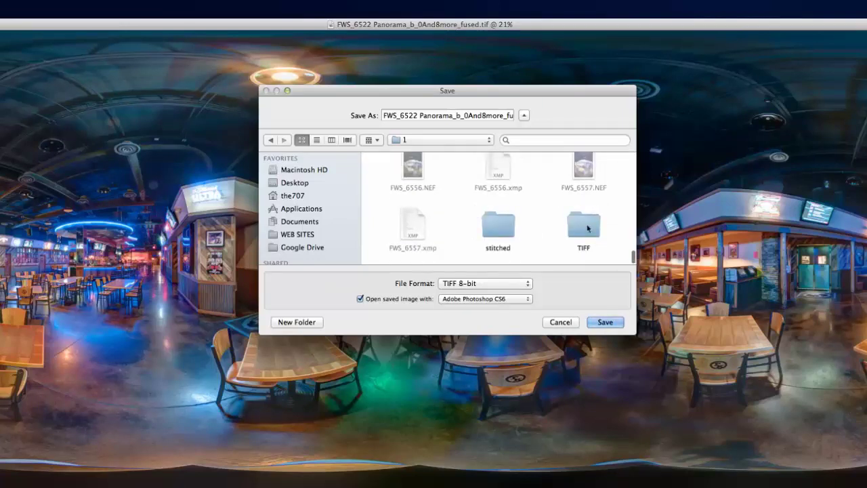
pyautogui.click(588, 228)
pyautogui.click(495, 227)
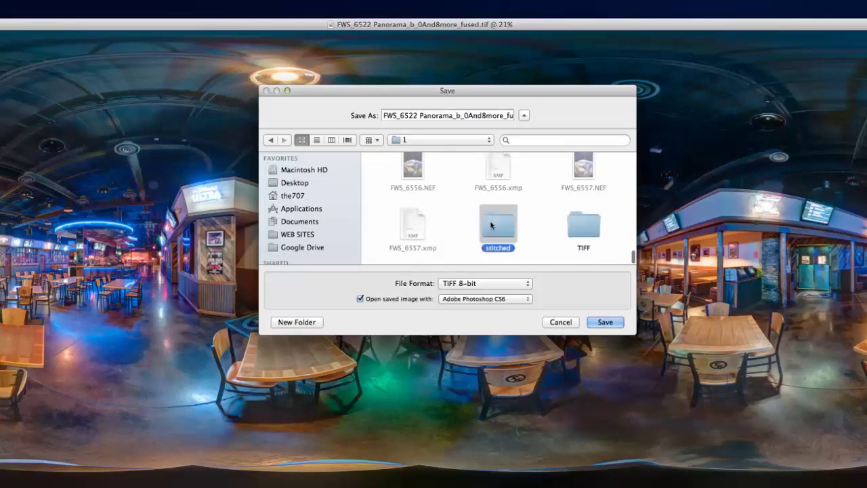
pyautogui.click(298, 322)
pyautogui.write('pho')
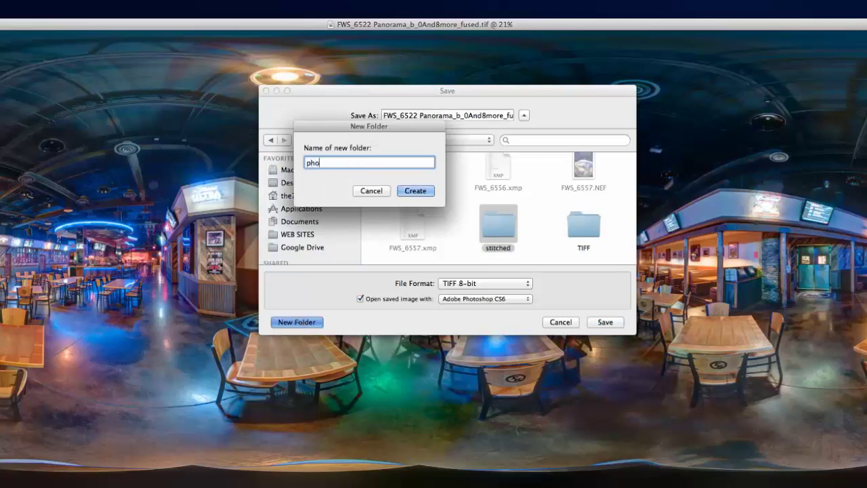
pyautogui.write('tomatix')
pyautogui.click(417, 192)
# Save the panorama as TIFF 8-bit with opening in Photoshop disabled
pyautogui.click(452, 284)
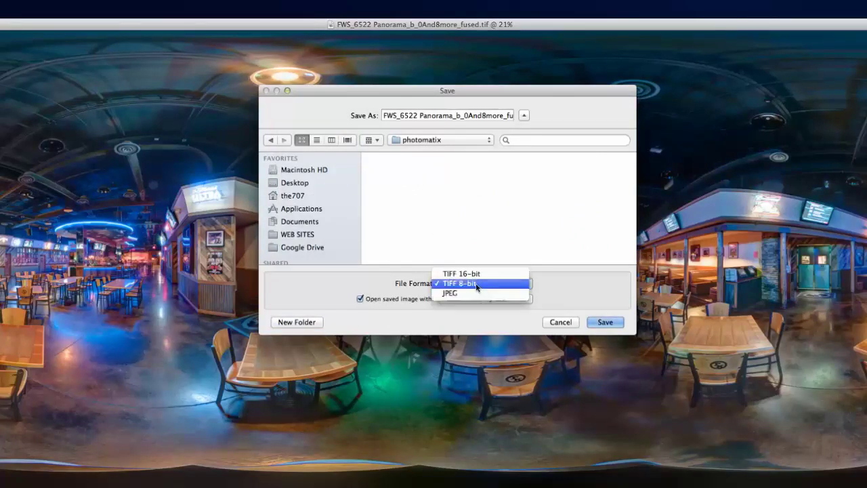
pyautogui.click(476, 283)
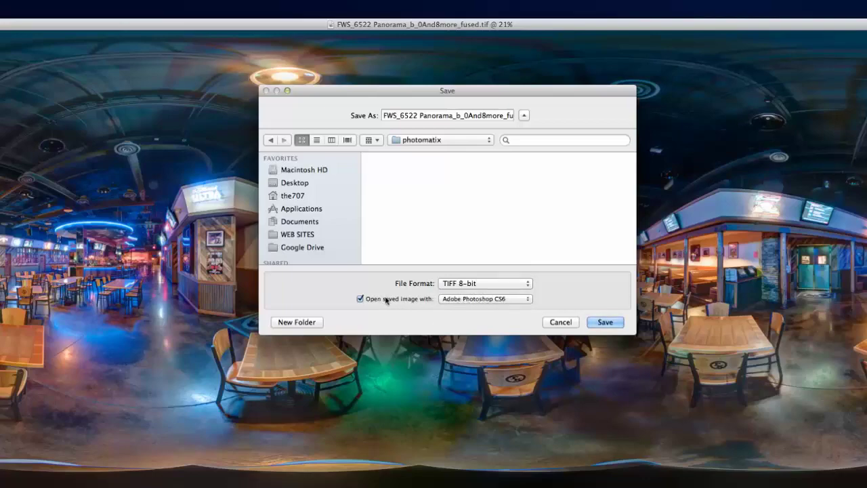
pyautogui.click(360, 299)
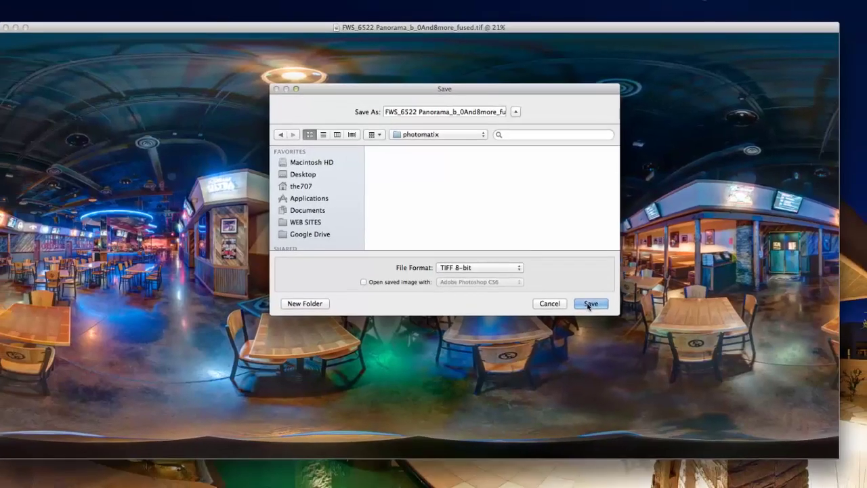
pyautogui.click(603, 322)
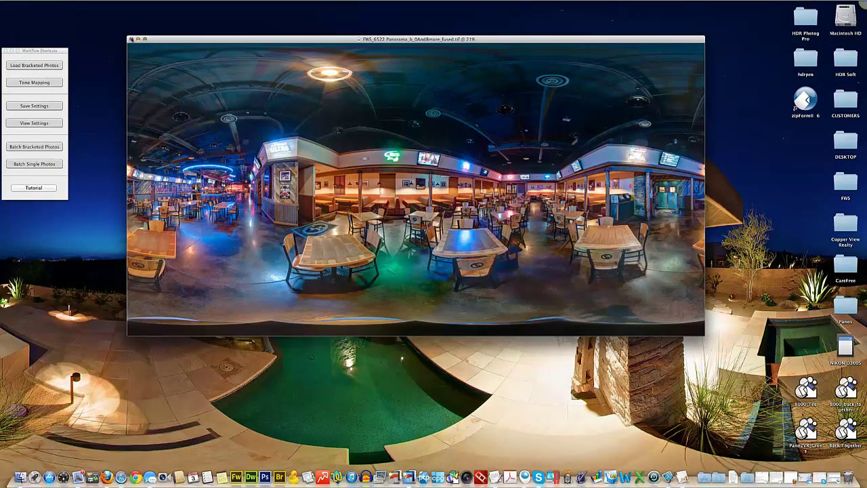
# Close the fused panorama image and quit Photomatix Pro
pyautogui.click(131, 39)
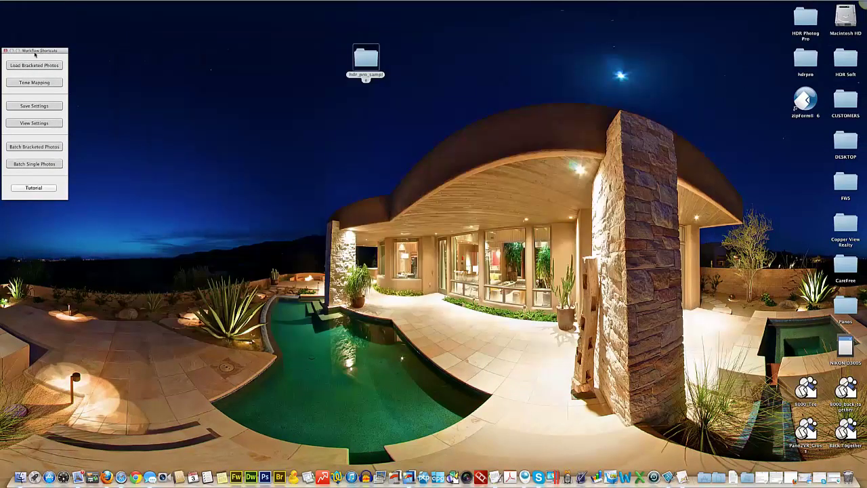
pyautogui.click(38, 1)
pyautogui.click(36, 68)
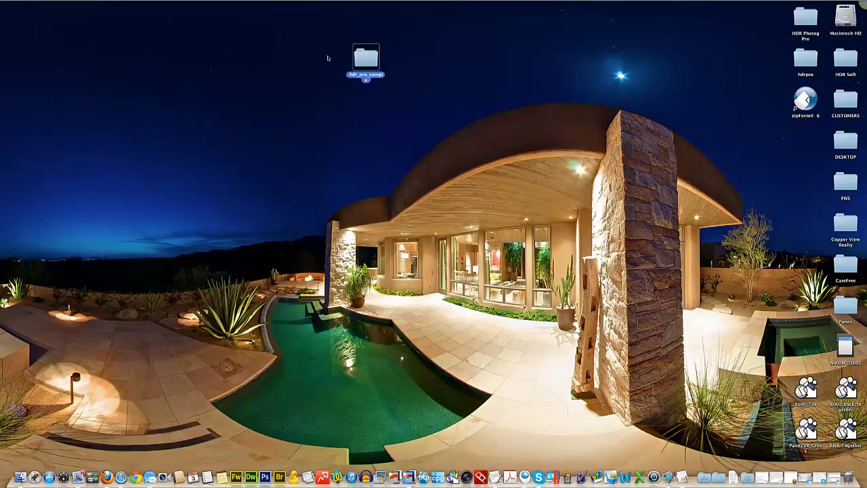
# In Finder, open hdr_pro_sample/sd_or_cf_card/1/photomatix and Quick Look the saved fused TIFF
pyautogui.doubleClick(360, 61)
pyautogui.doubleClick(325, 202)
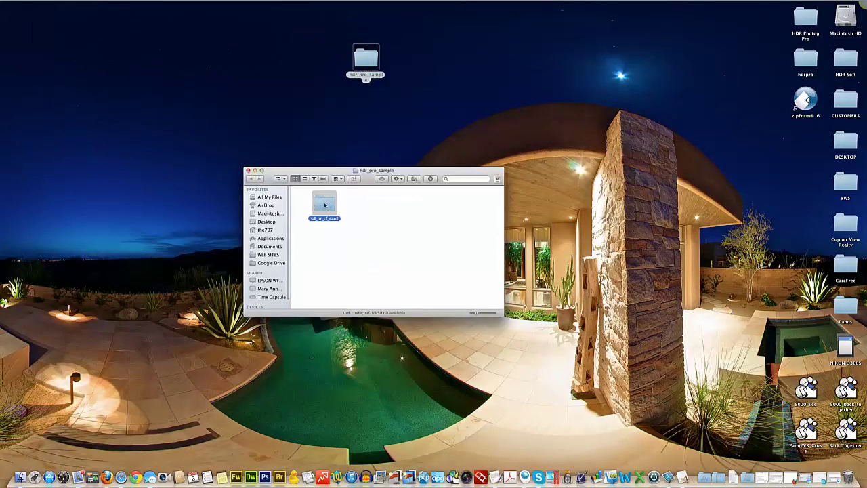
pyautogui.doubleClick(313, 202)
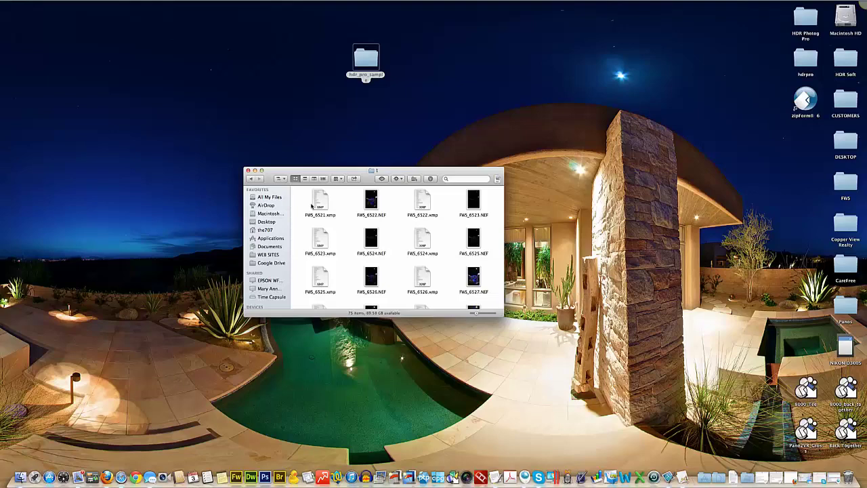
pyautogui.scroll(-10, 395, 273)
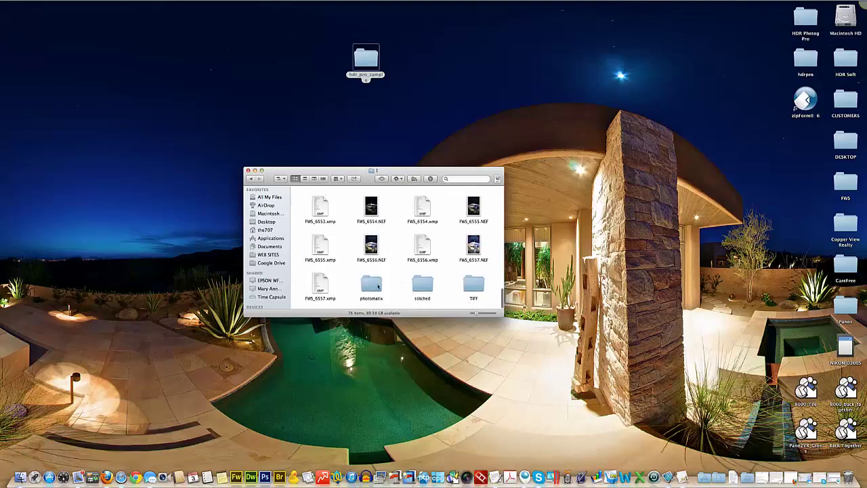
pyautogui.click(375, 288)
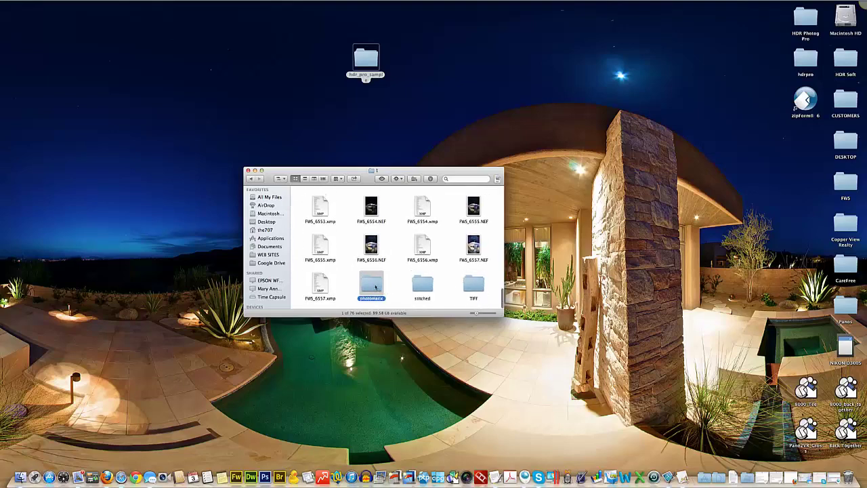
pyautogui.doubleClick(375, 286)
pyautogui.click(316, 200)
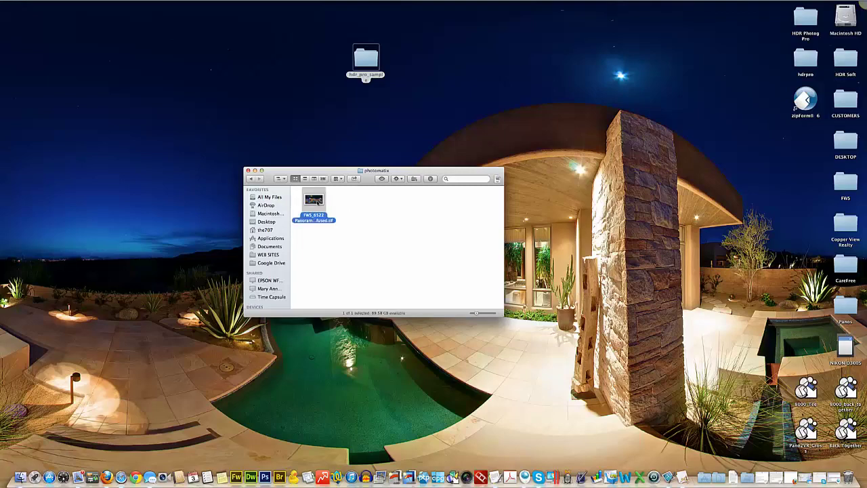
pyautogui.press('space')
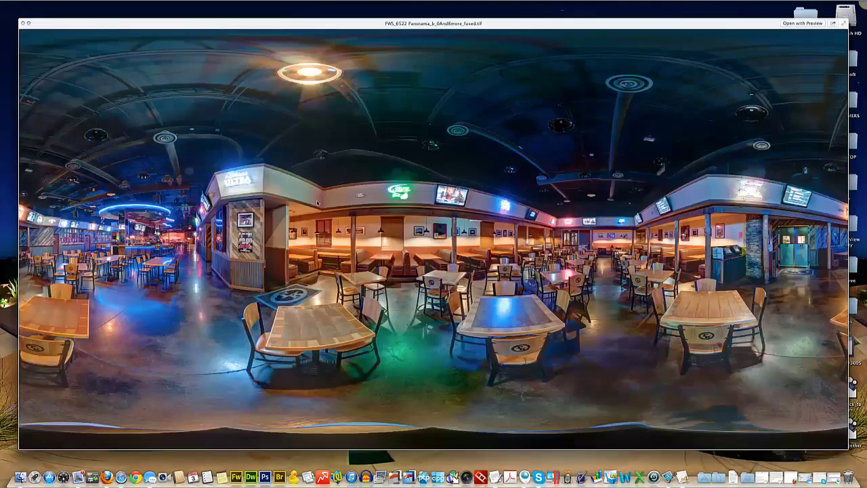